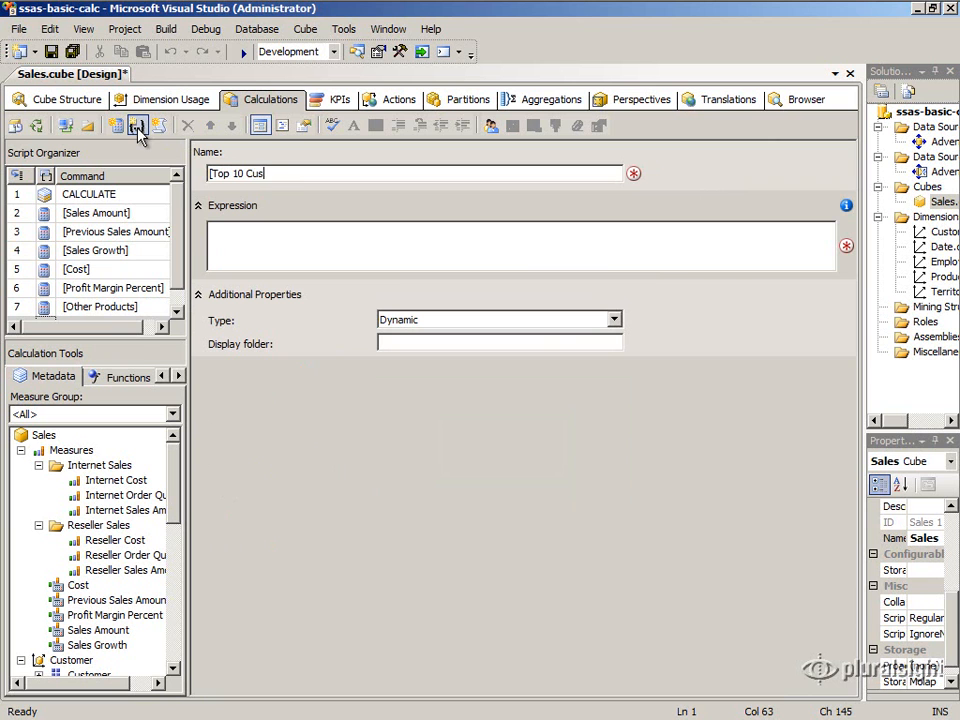
# - Insert the TOPCOUNT set function template as the expression of the [Top 10 Customers] named set
pyautogui.click(272, 255)
pyautogui.click(128, 377)
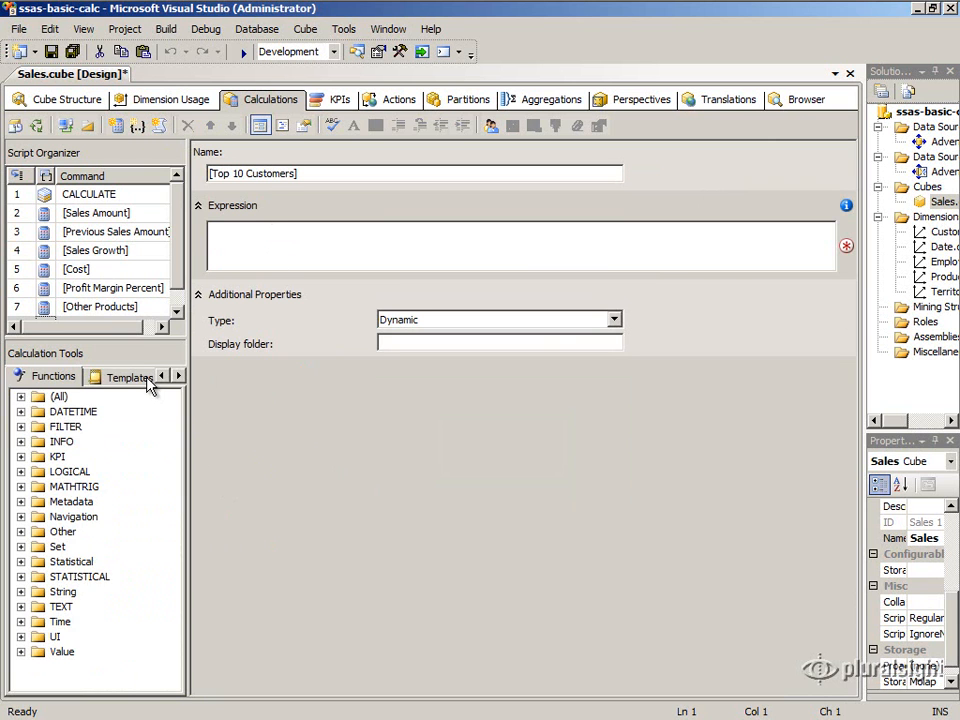
pyautogui.click(20, 490)
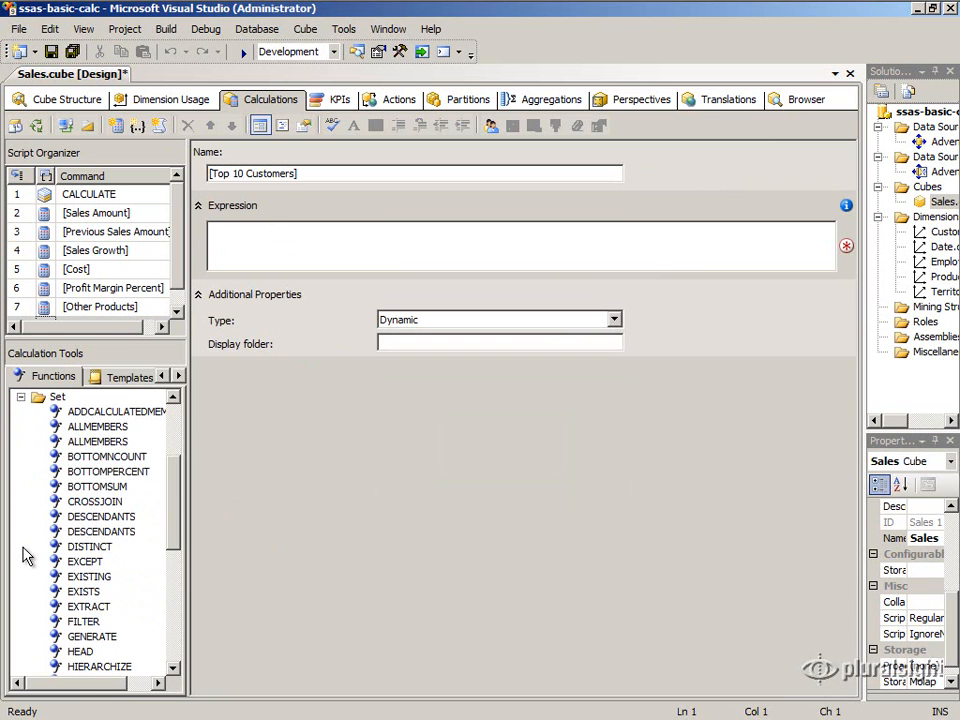
pyautogui.moveTo(180, 523); pyautogui.dragTo(184, 607)
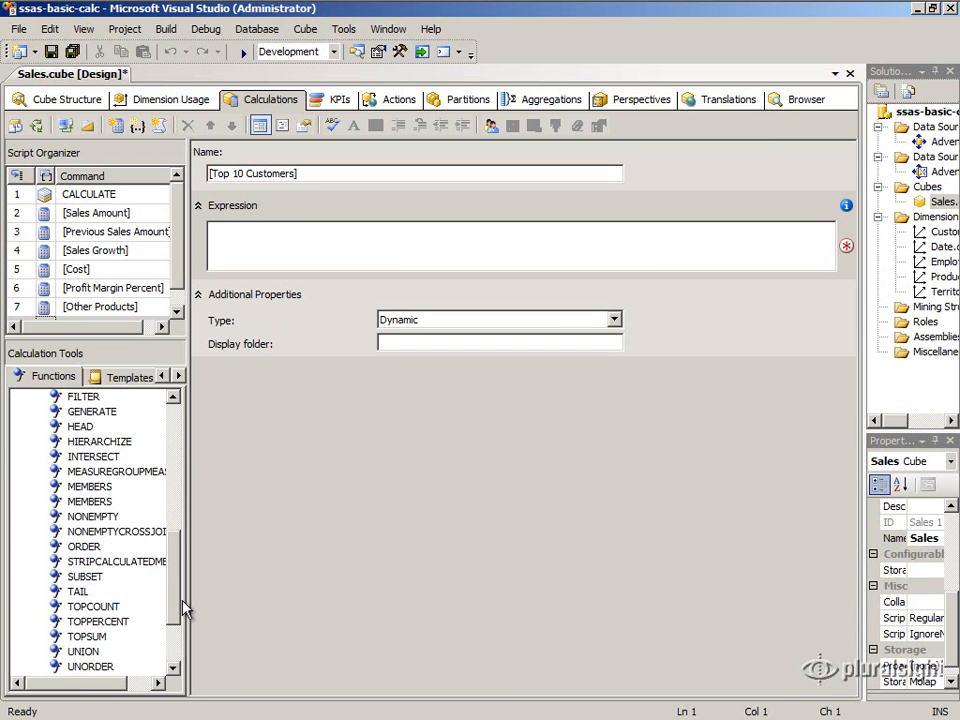
pyautogui.moveTo(93, 606); pyautogui.dragTo(274, 241)
pyautogui.click(285, 260)
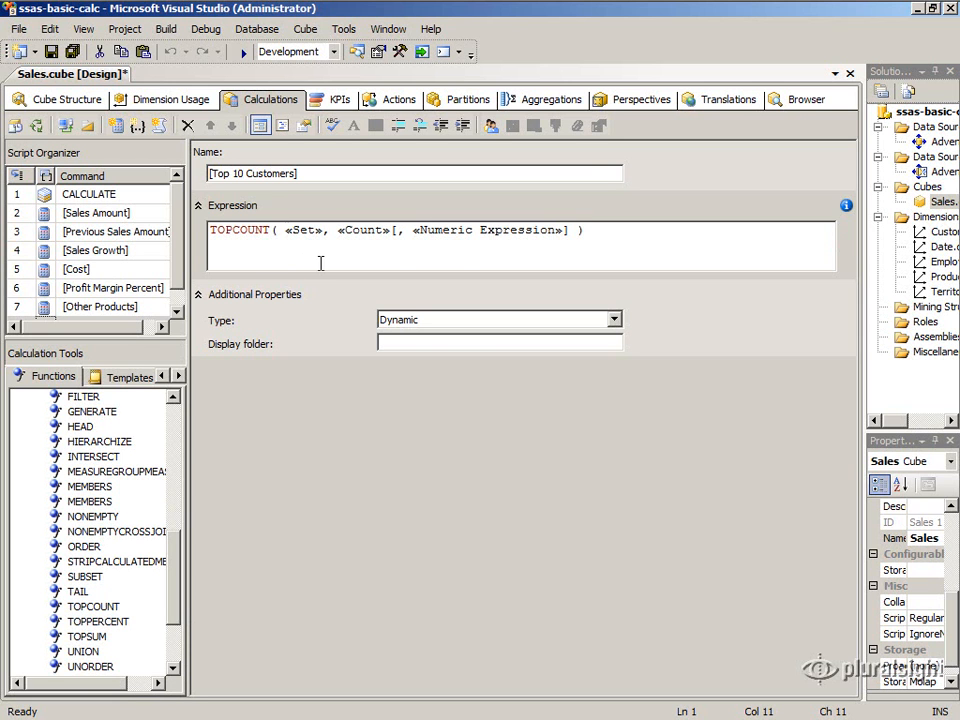
# - Remove the «Set» placeholder from the TOPCOUNT expression and put three line breaks in its place
pyautogui.doubleClick(322, 230)
pyautogui.press('Delete')
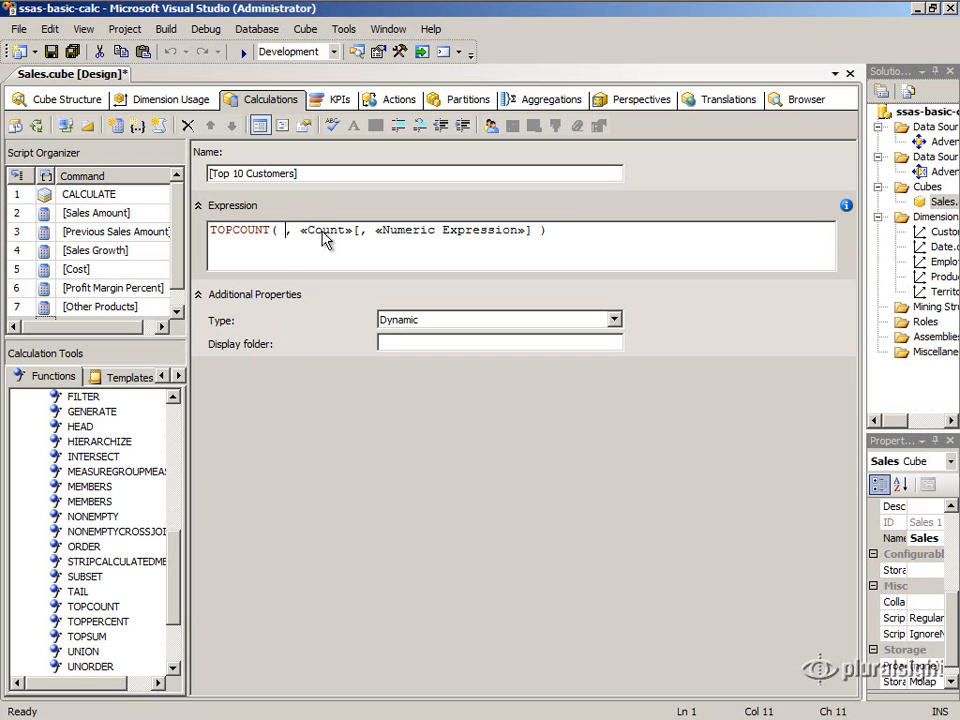
pyautogui.press('Return')
pyautogui.press('Return')
pyautogui.press('Return')
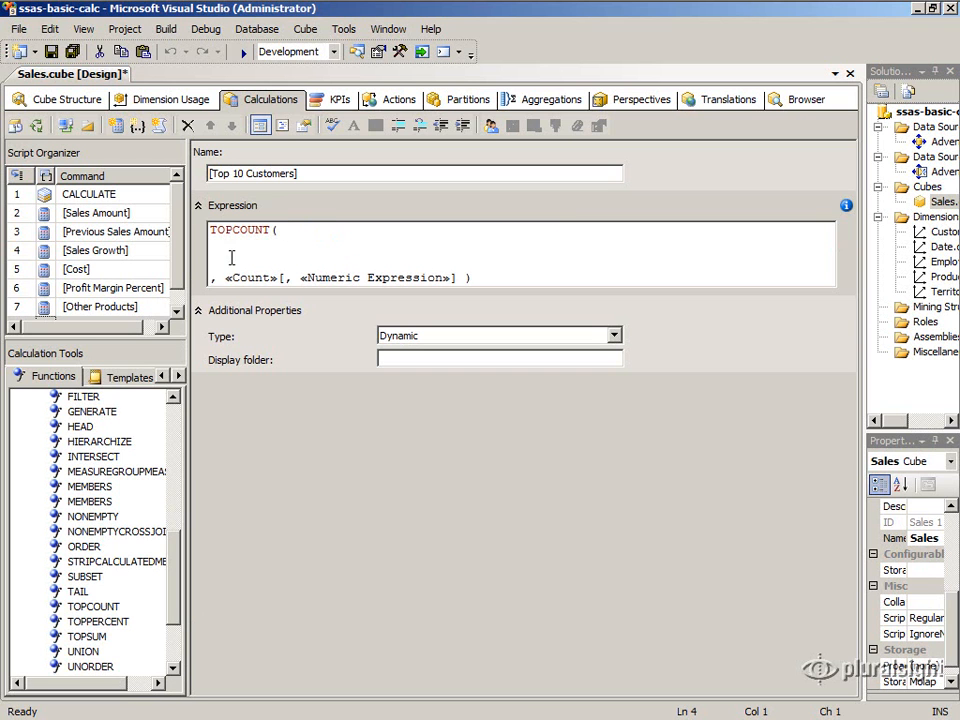
# - Add the Customer level of the Customers hierarchy as the set argument and append .Members to it
pyautogui.click(160, 378)
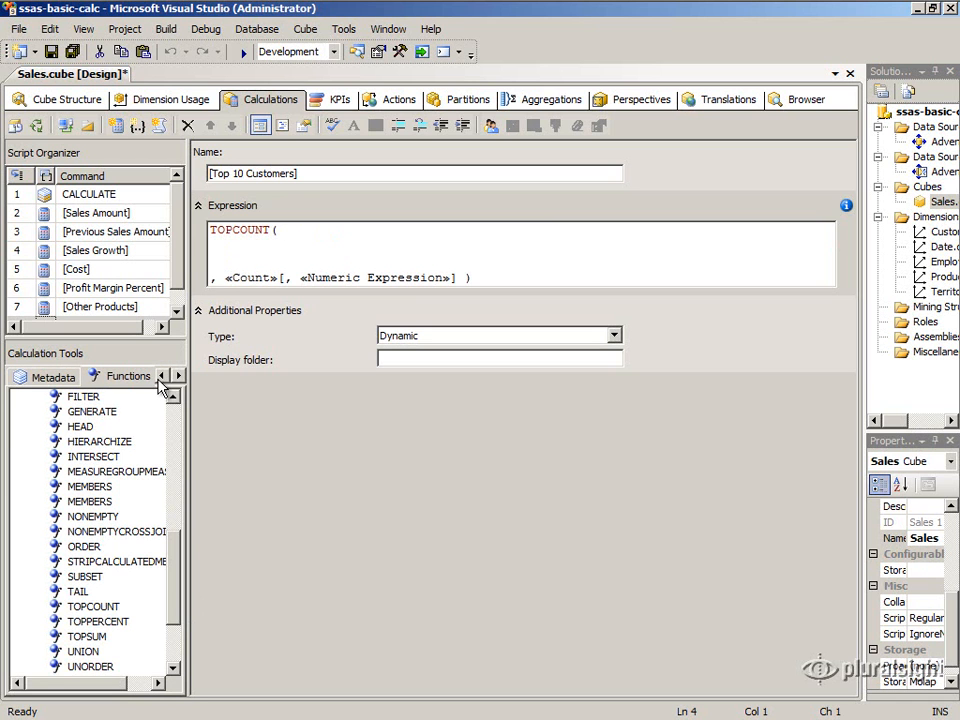
pyautogui.click(60, 377)
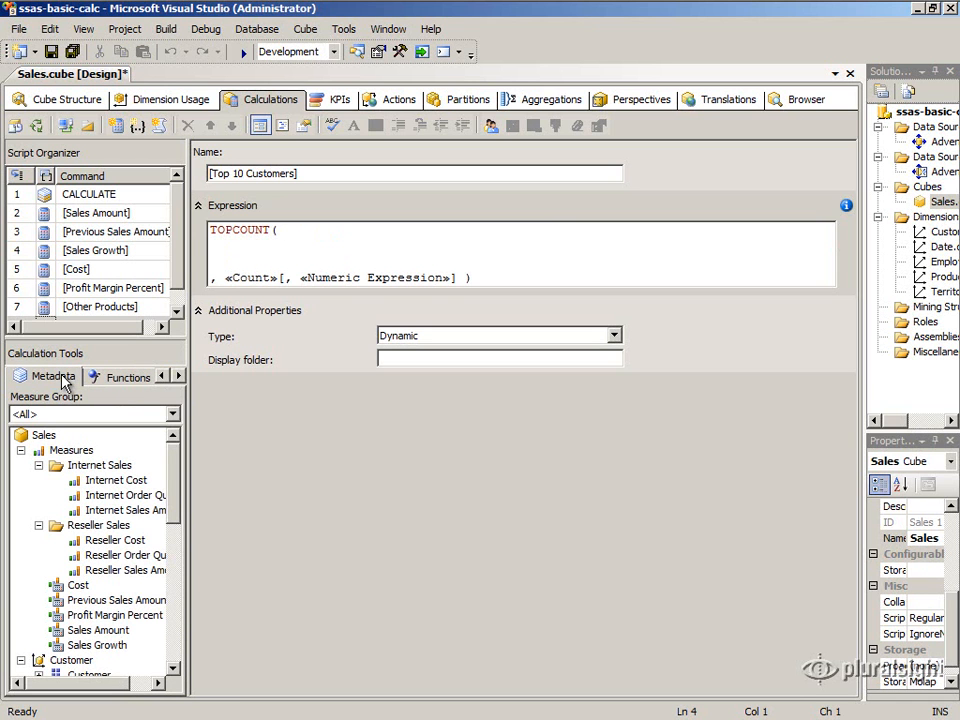
pyautogui.click(22, 450)
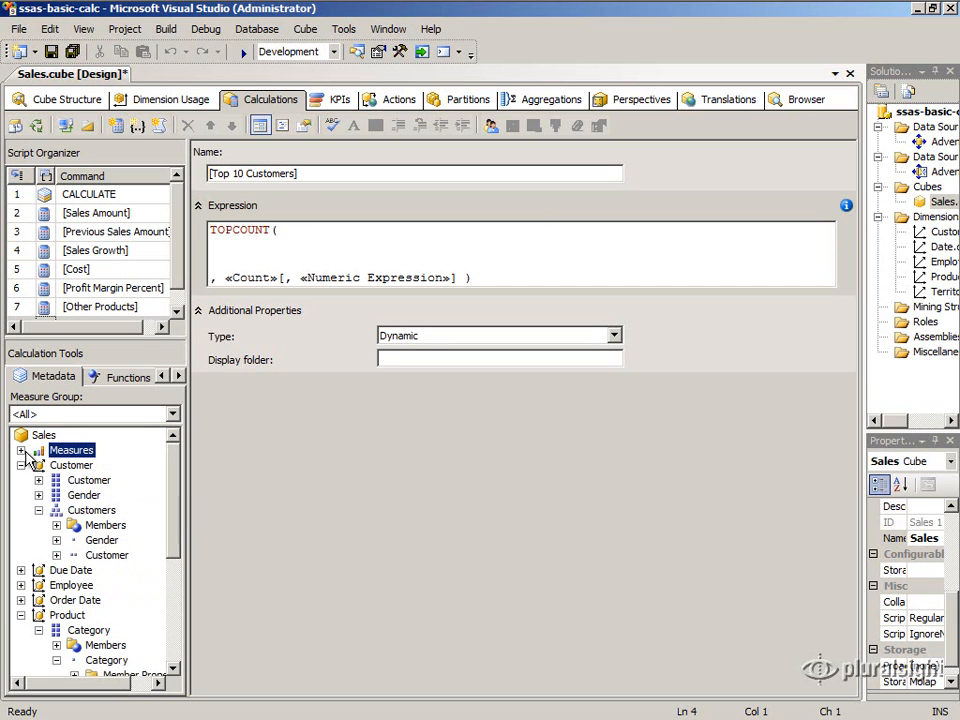
pyautogui.click(90, 510)
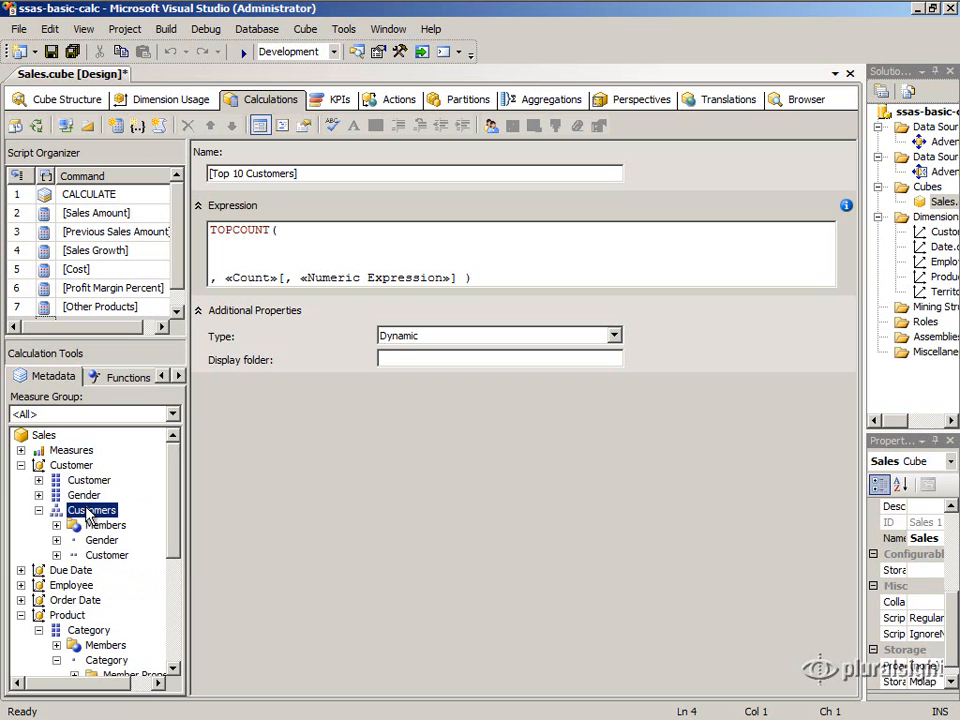
pyautogui.moveTo(93, 562); pyautogui.dragTo(243, 254)
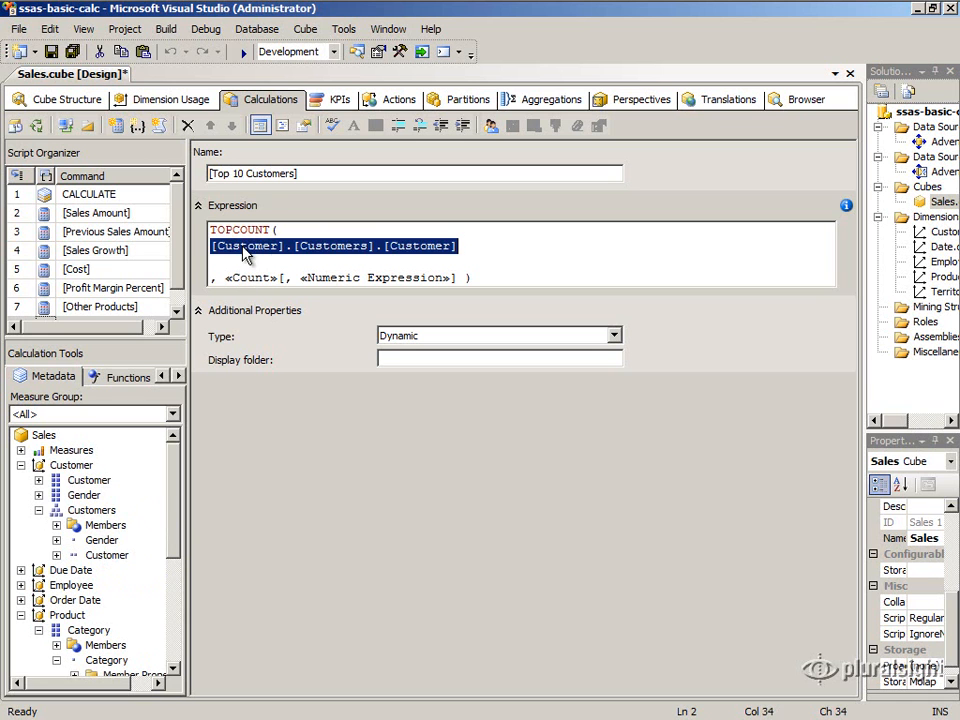
pyautogui.doubleClick(268, 246)
pyautogui.doubleClick(330, 247)
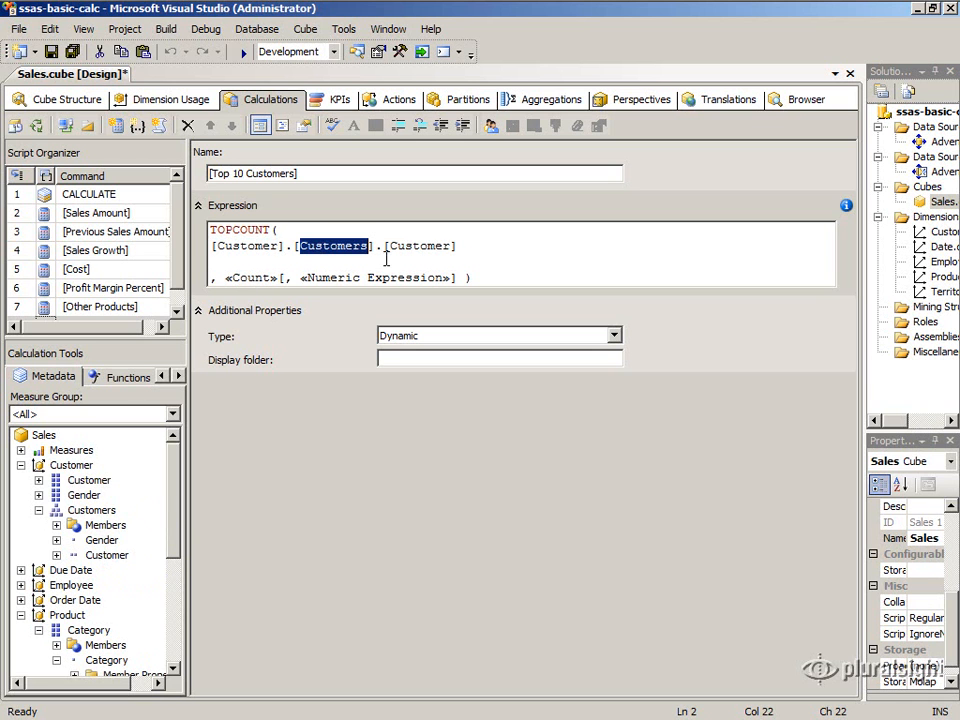
pyautogui.doubleClick(430, 246)
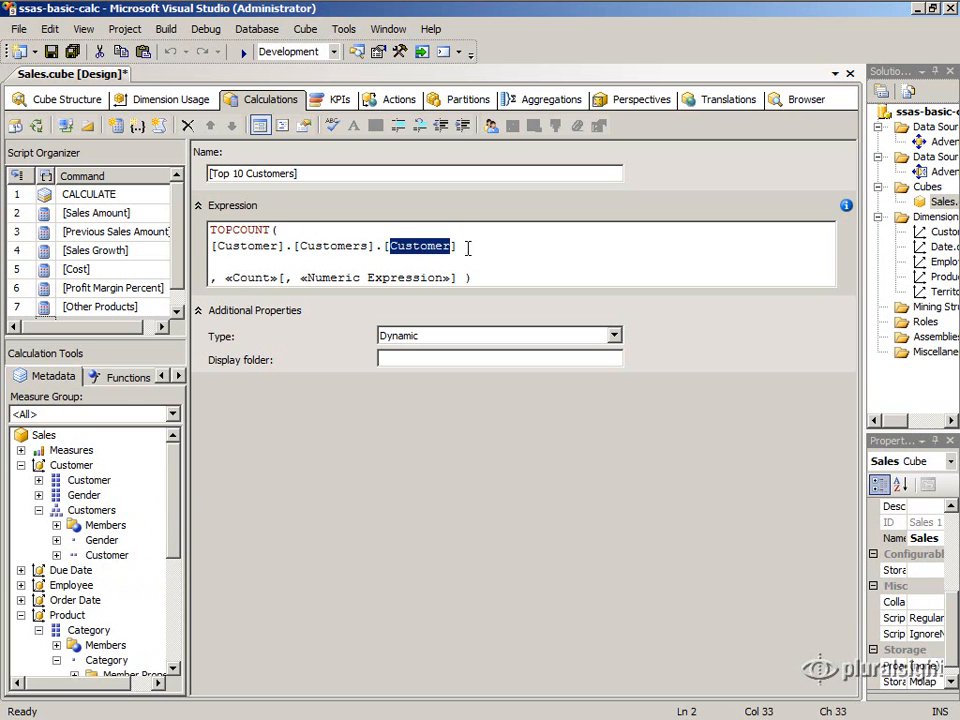
pyautogui.click(467, 247)
pyautogui.write('.Members')
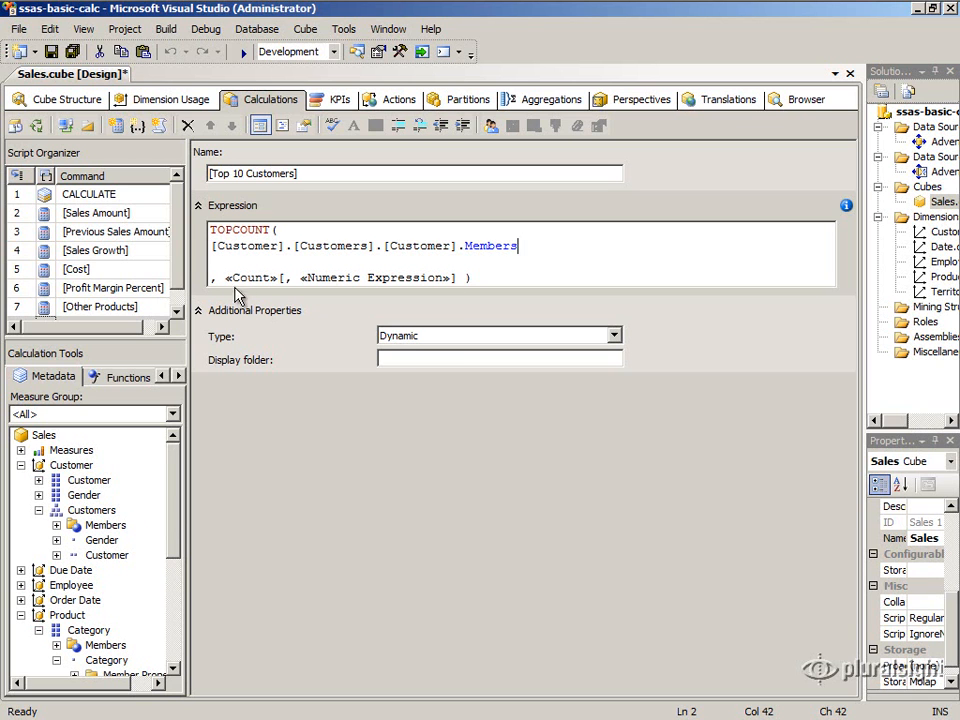
# - Replace the «Count» placeholder and its opening bracket in the TOPCOUNT expression with 10
pyautogui.moveTo(277, 229); pyautogui.dragTo(180, 238)
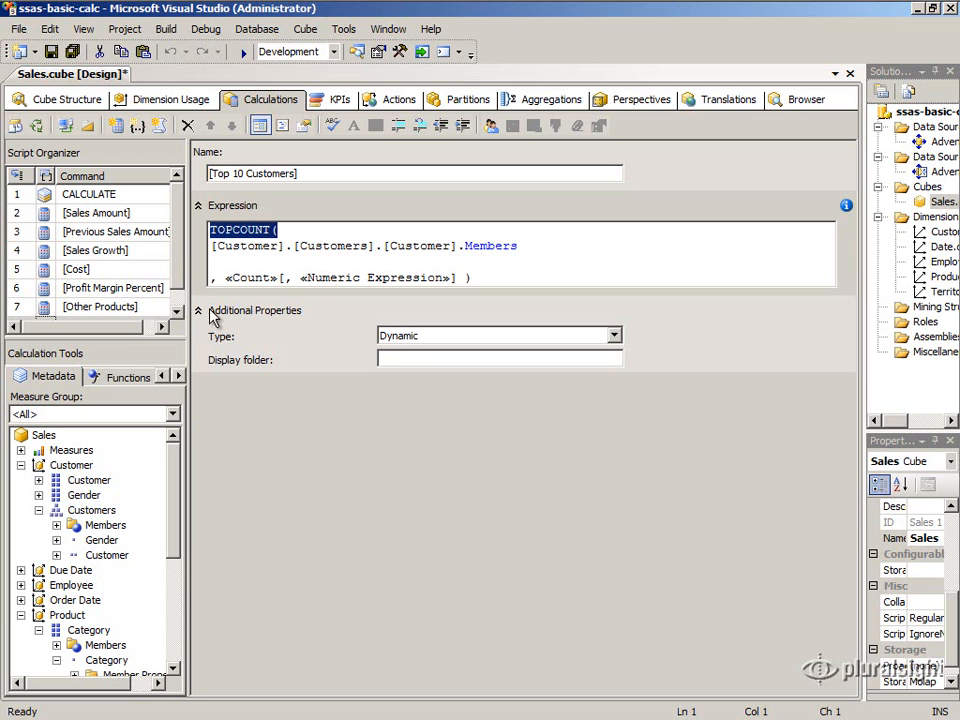
pyautogui.moveTo(518, 246); pyautogui.dragTo(204, 246)
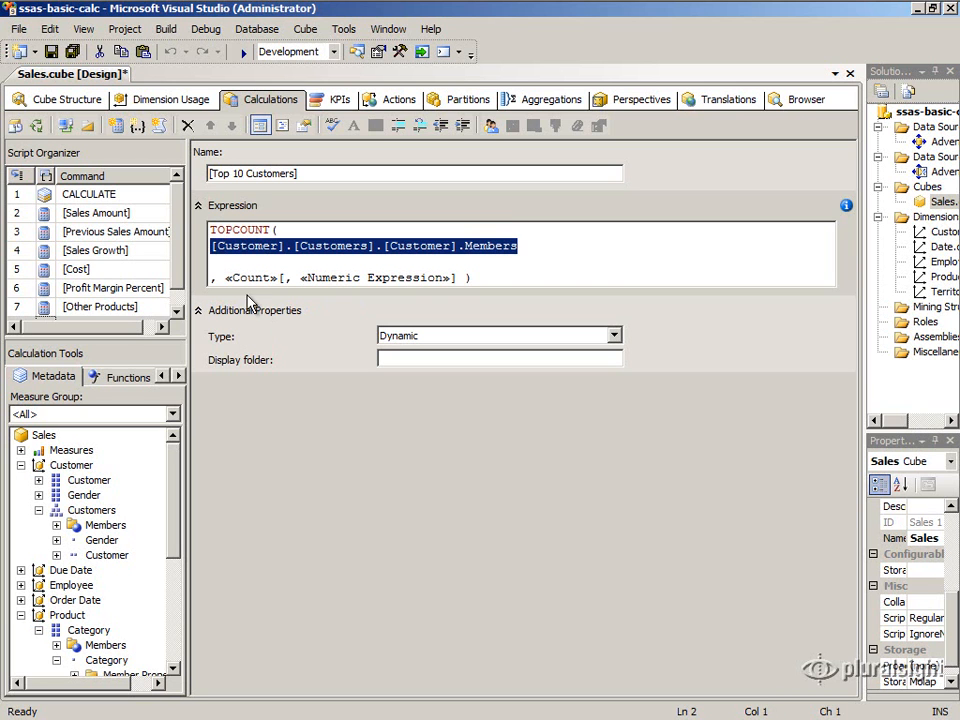
pyautogui.click(224, 278)
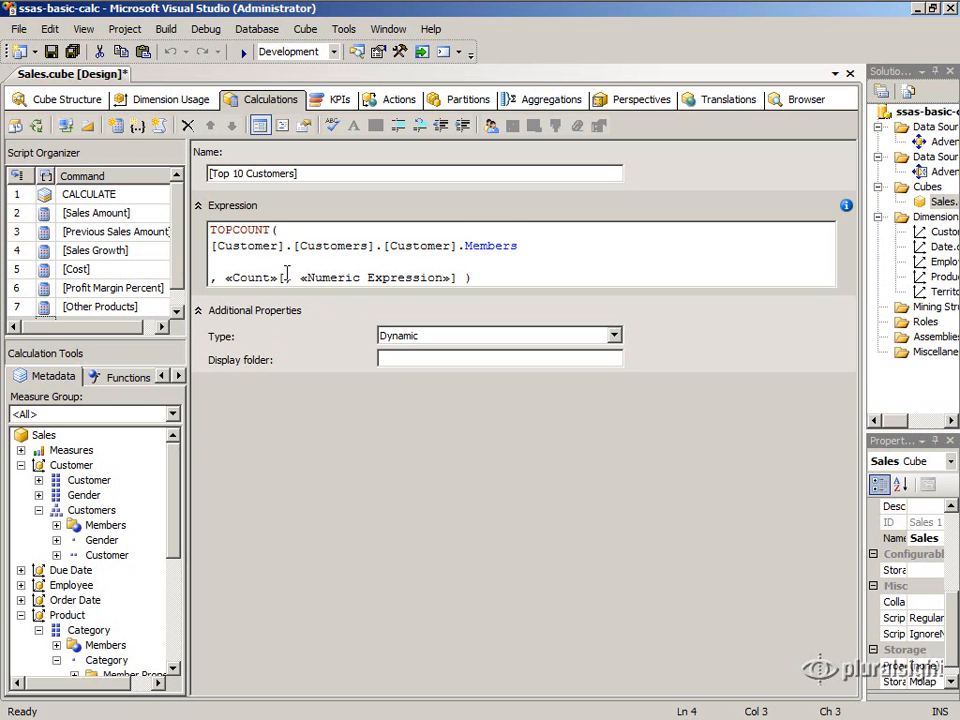
pyautogui.keyDown('shift'); pyautogui.click(287, 277); pyautogui.keyUp('shift')
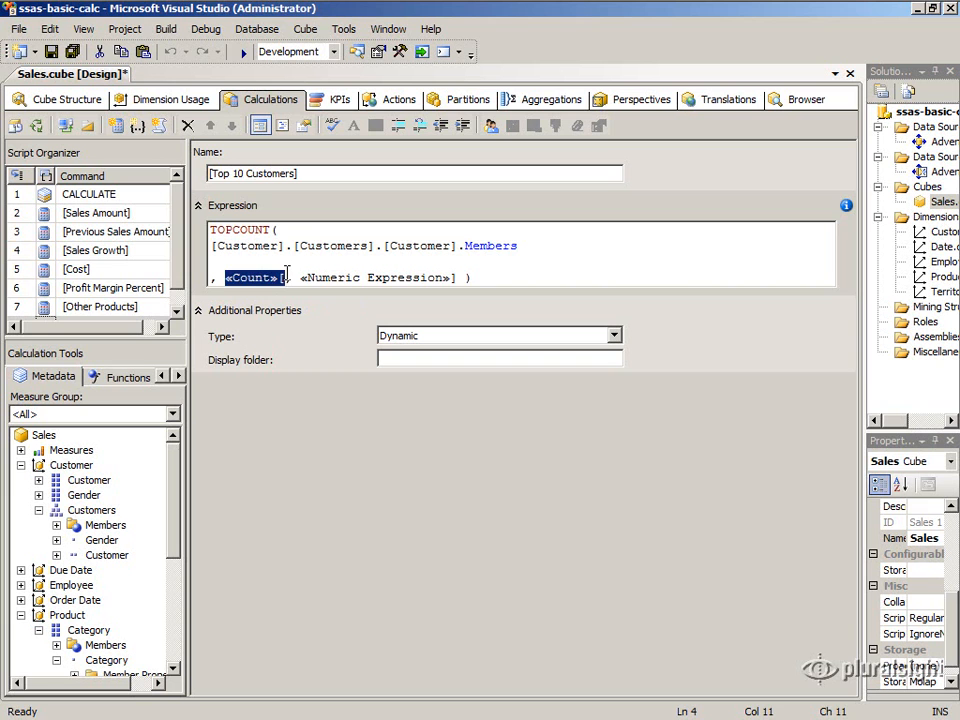
pyautogui.write('10')
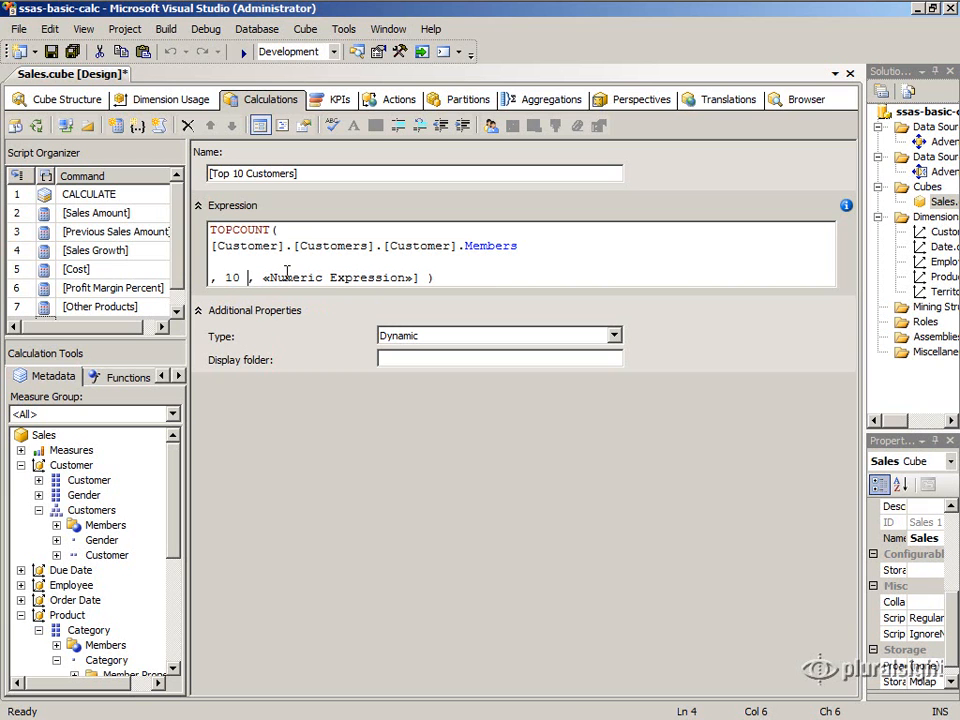
# - Replace the «Numeric Expression» placeholder and its closing bracket with the [Measures].[Internet Sales Amount] measure
pyautogui.click(264, 278)
pyautogui.keyDown('shift'); pyautogui.click(422, 280); pyautogui.keyUp('shift')
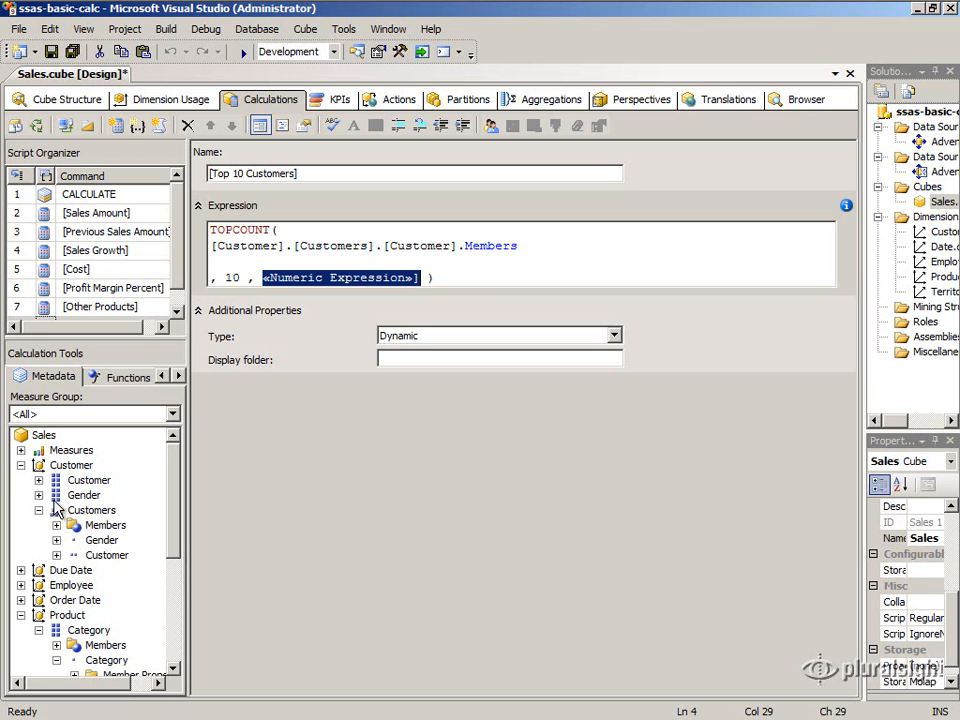
pyautogui.click(20, 451)
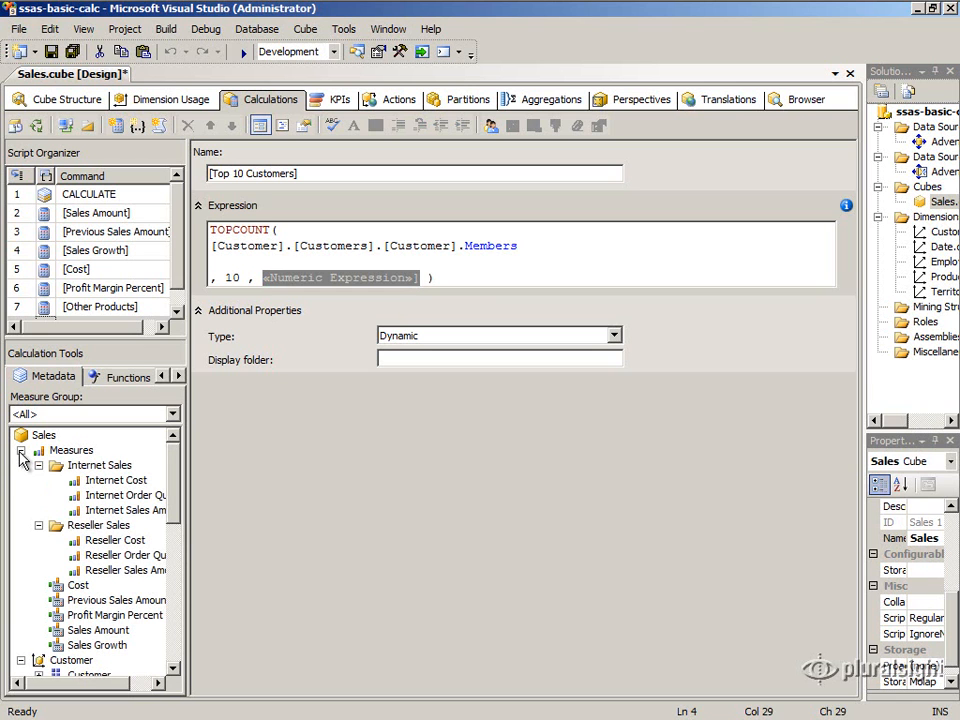
pyautogui.click(110, 510)
pyautogui.moveTo(142, 500); pyautogui.dragTo(265, 282)
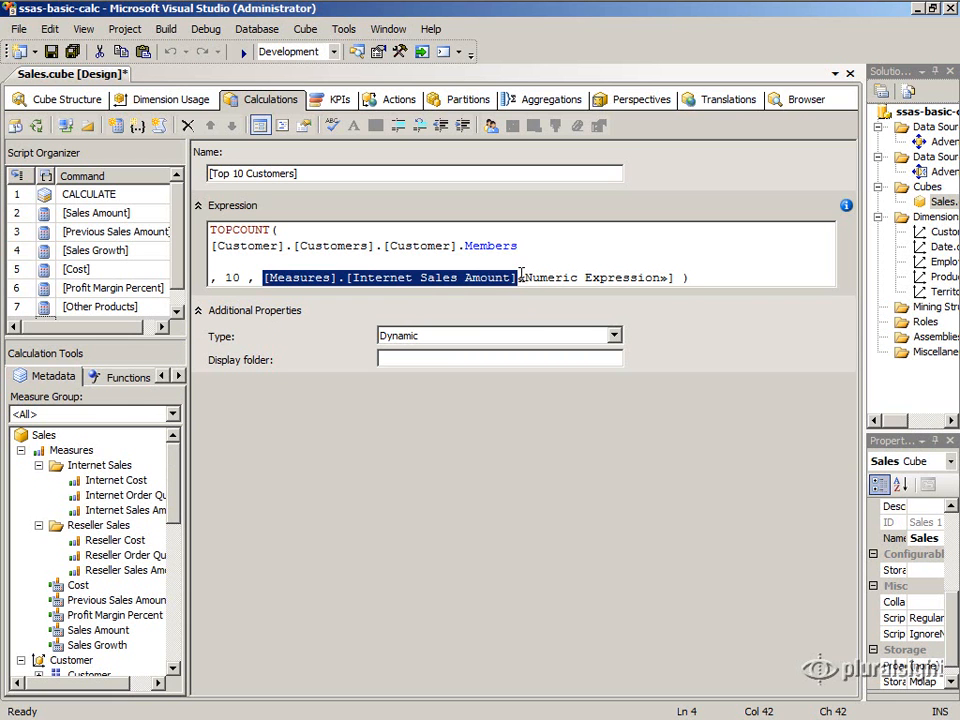
pyautogui.moveTo(520, 277); pyautogui.dragTo(681, 276)
pyautogui.press('Delete')
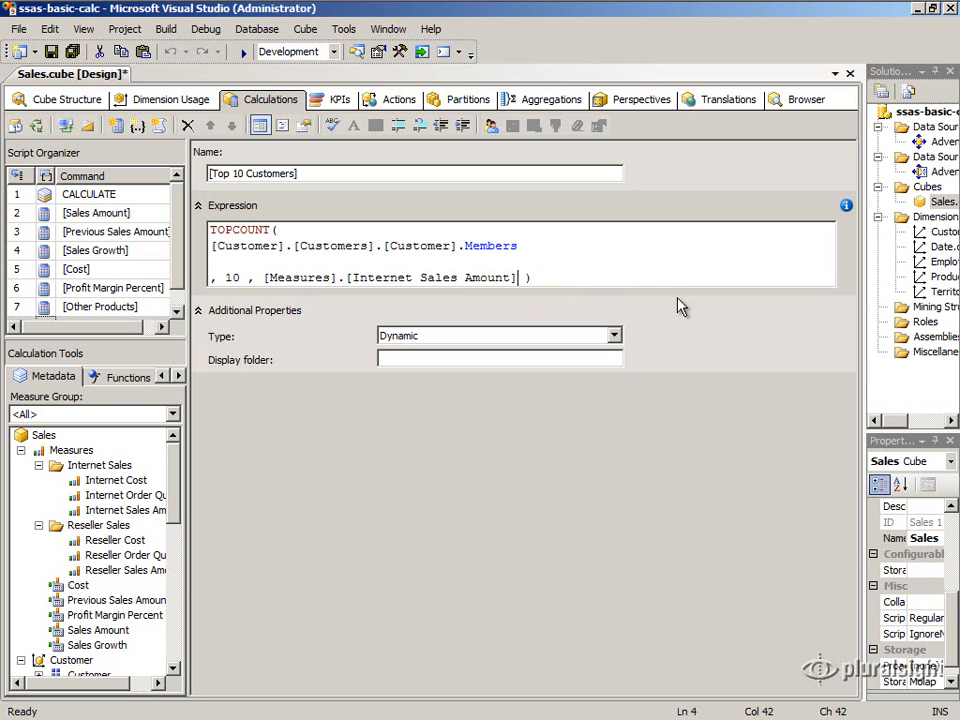
# - Examine the customer set, ranking measure and count arguments of the TOPCOUNT expression
pyautogui.moveTo(540, 249); pyautogui.dragTo(217, 249)
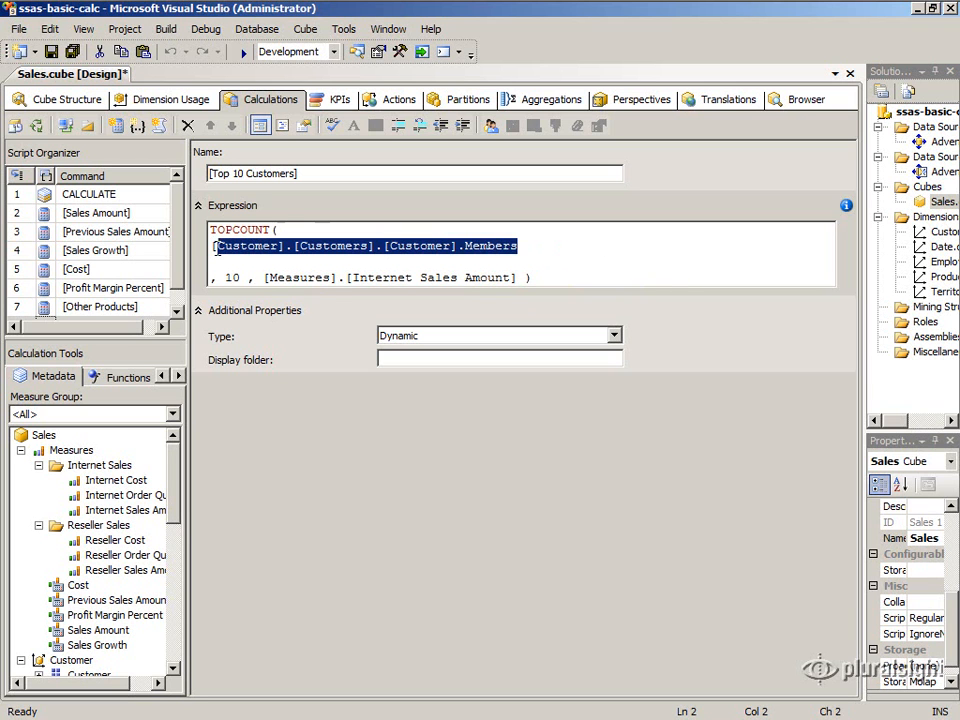
pyautogui.moveTo(263, 279); pyautogui.dragTo(522, 280)
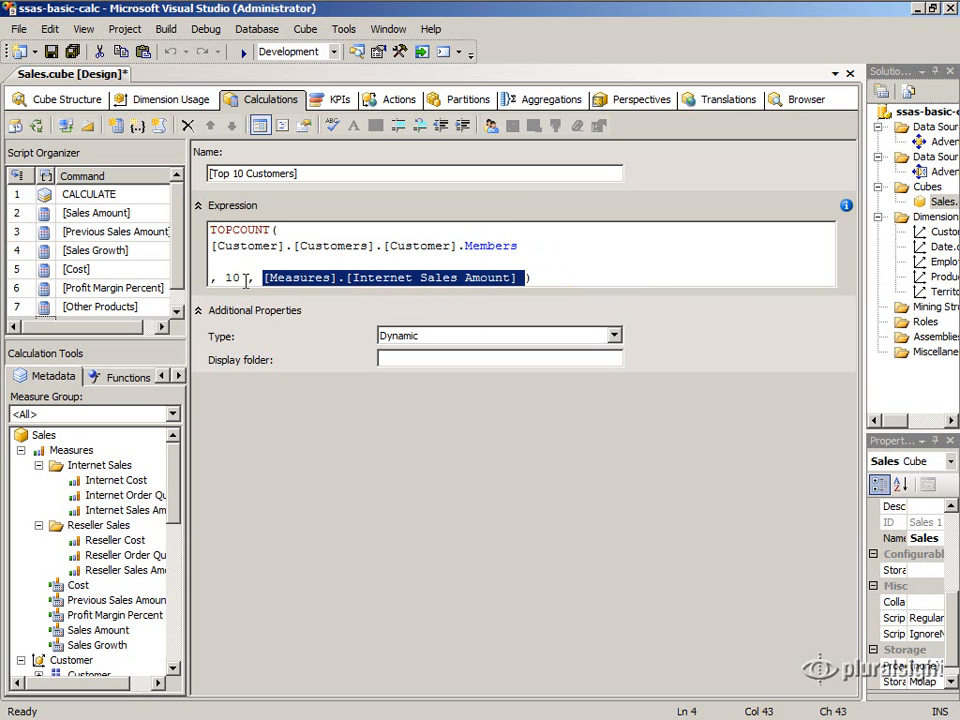
pyautogui.moveTo(245, 279); pyautogui.dragTo(223, 286)
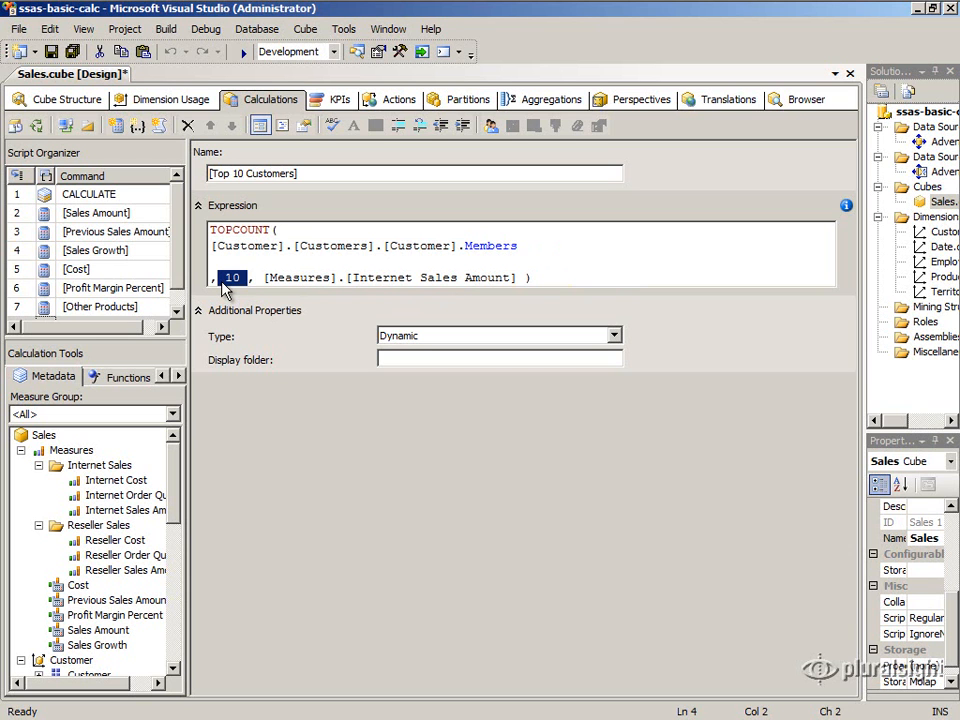
pyautogui.click(281, 243)
pyautogui.click(314, 173)
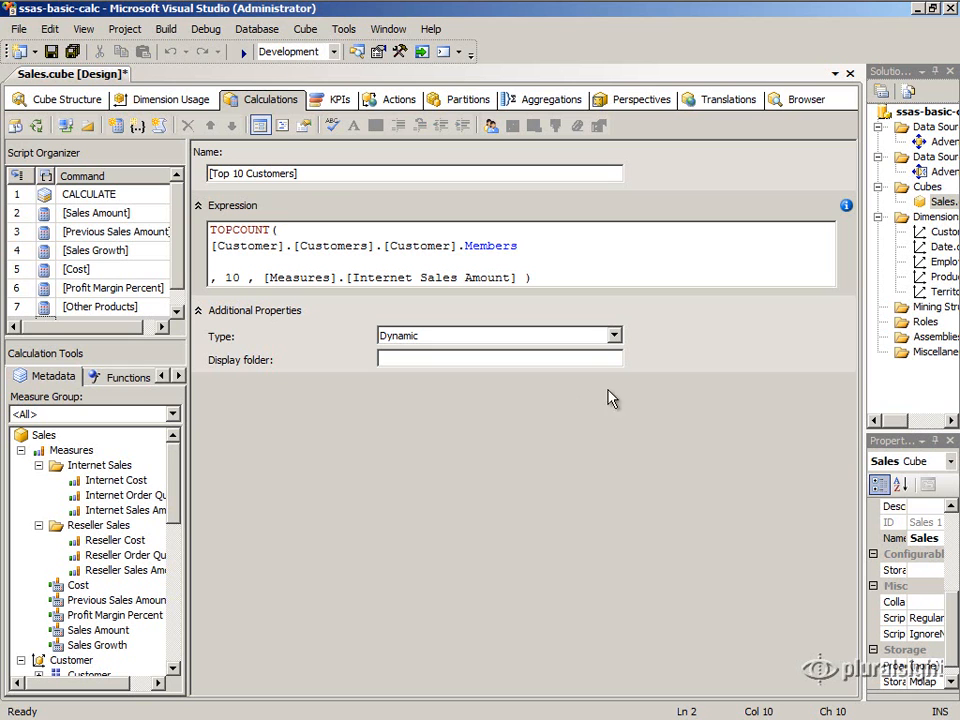
# - Compare the Dynamic and Static type options of the named set and keep Dynamic
pyautogui.click(616, 337)
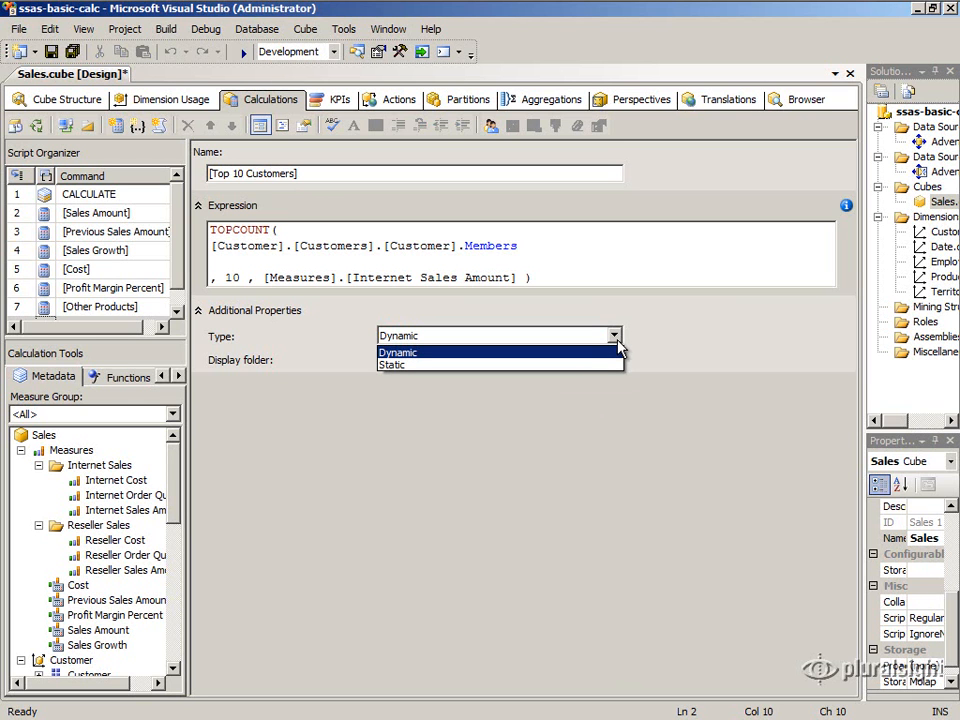
pyautogui.click(619, 342)
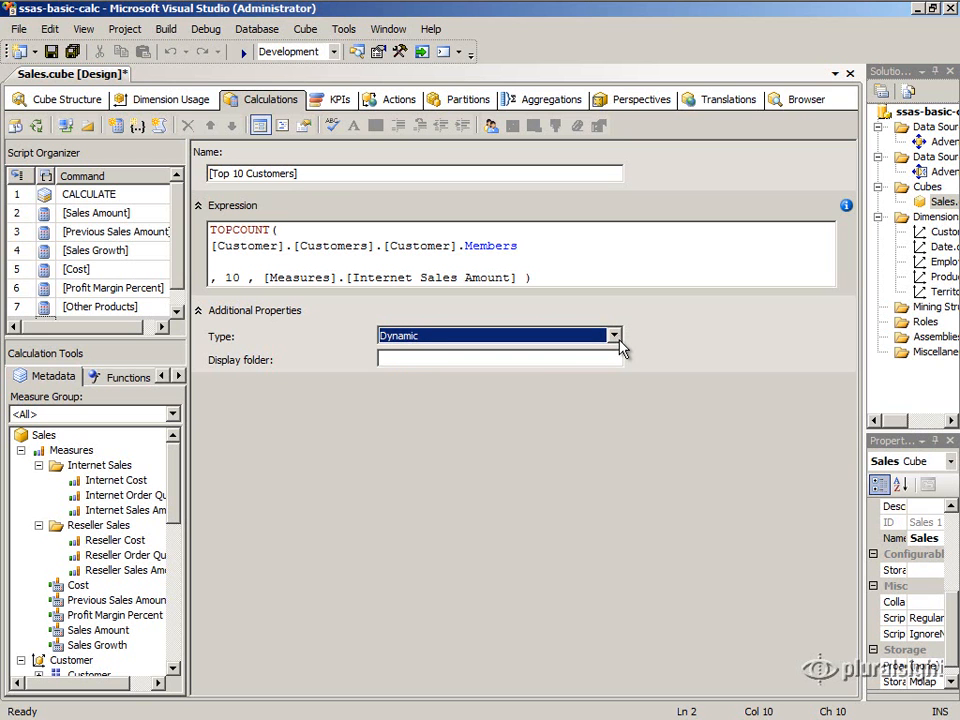
pyautogui.click(616, 338)
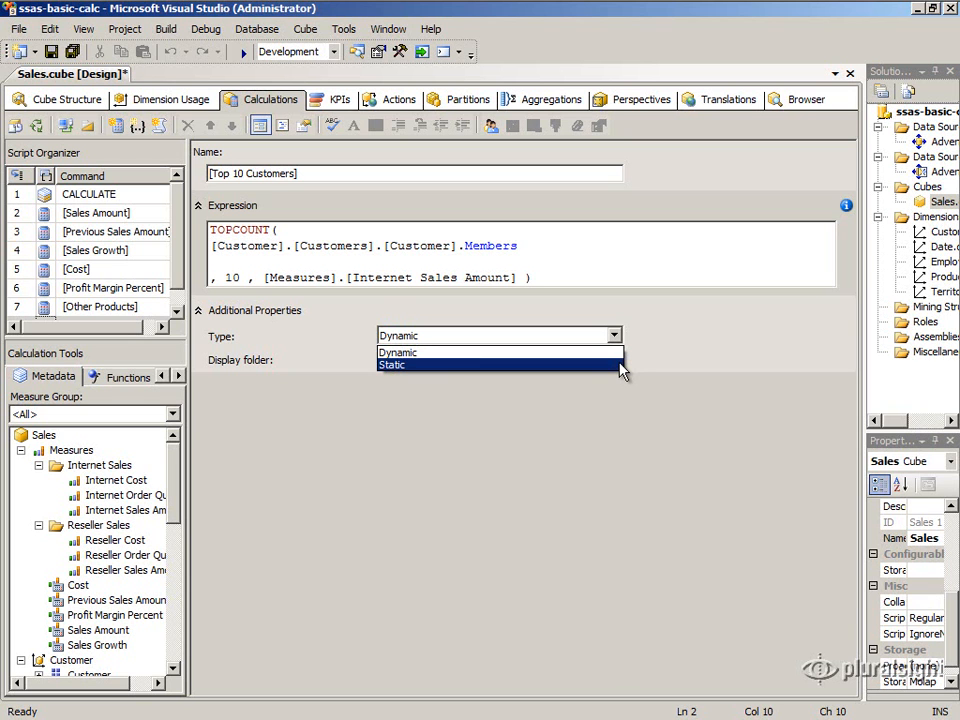
pyautogui.click(619, 353)
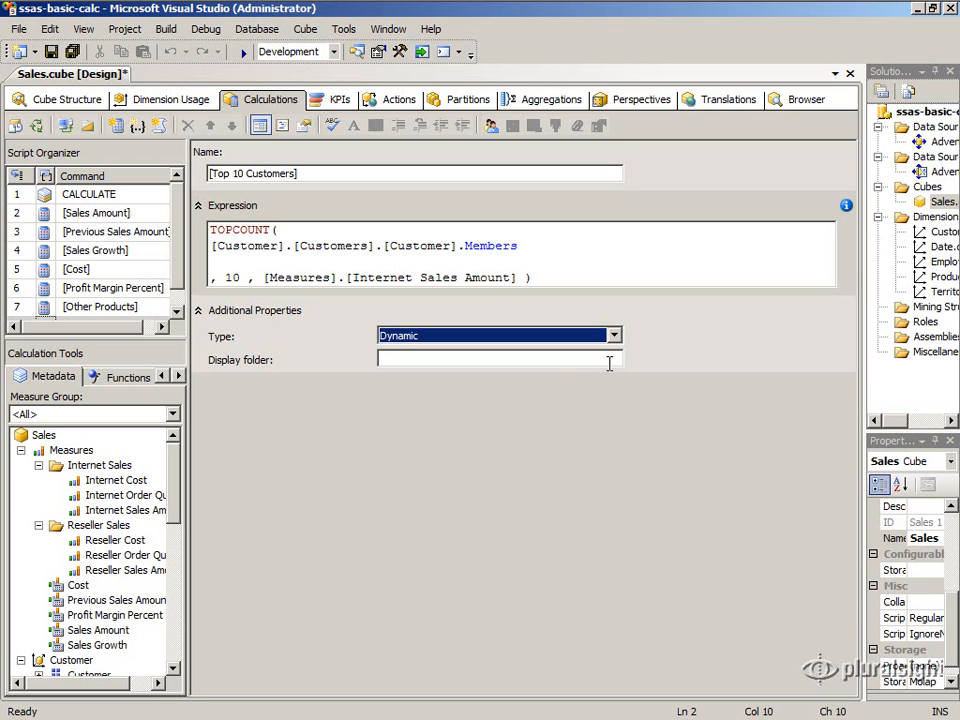
pyautogui.click(572, 360)
# - Examine the expression's customer set alongside the Customer dimension and its hierarchies in the cube metadata
pyautogui.moveTo(211, 252); pyautogui.dragTo(533, 253)
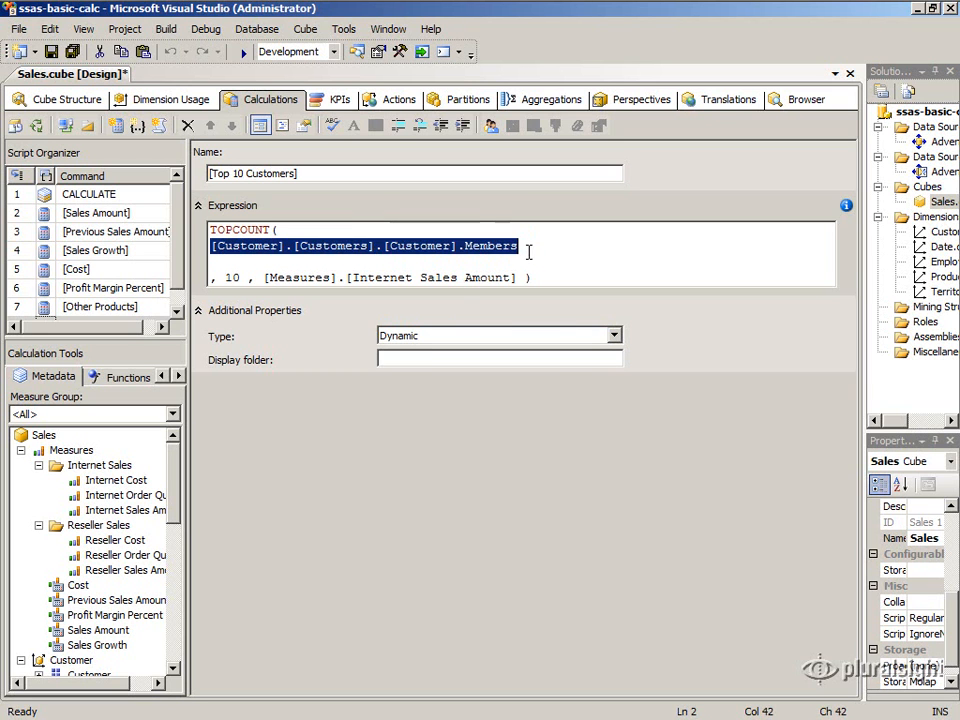
pyautogui.click(174, 668)
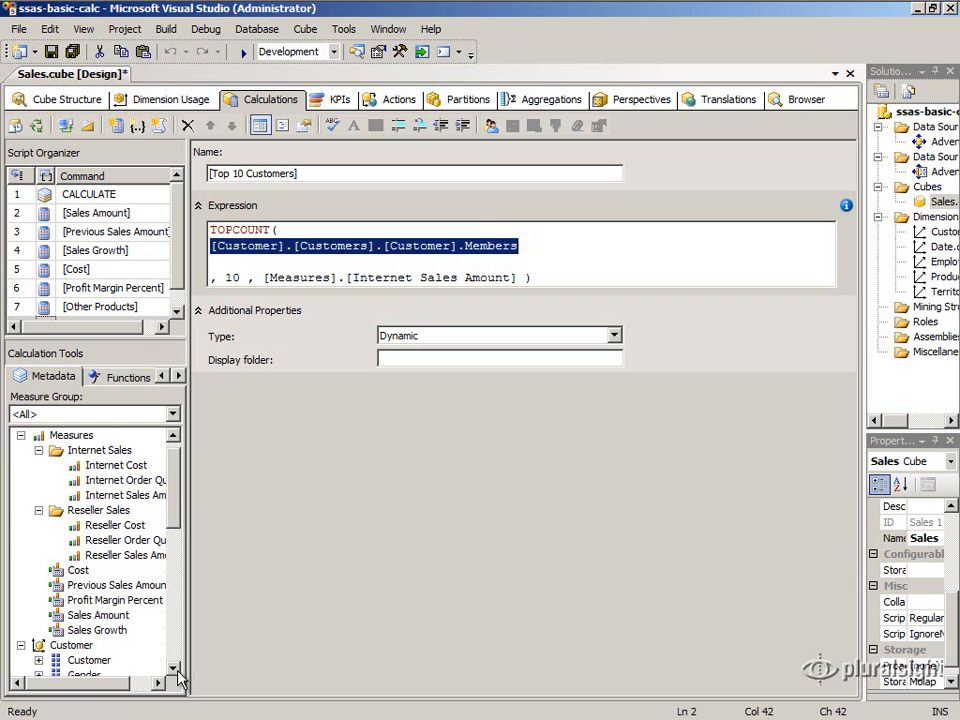
pyautogui.scroll(-6, 174, 668)
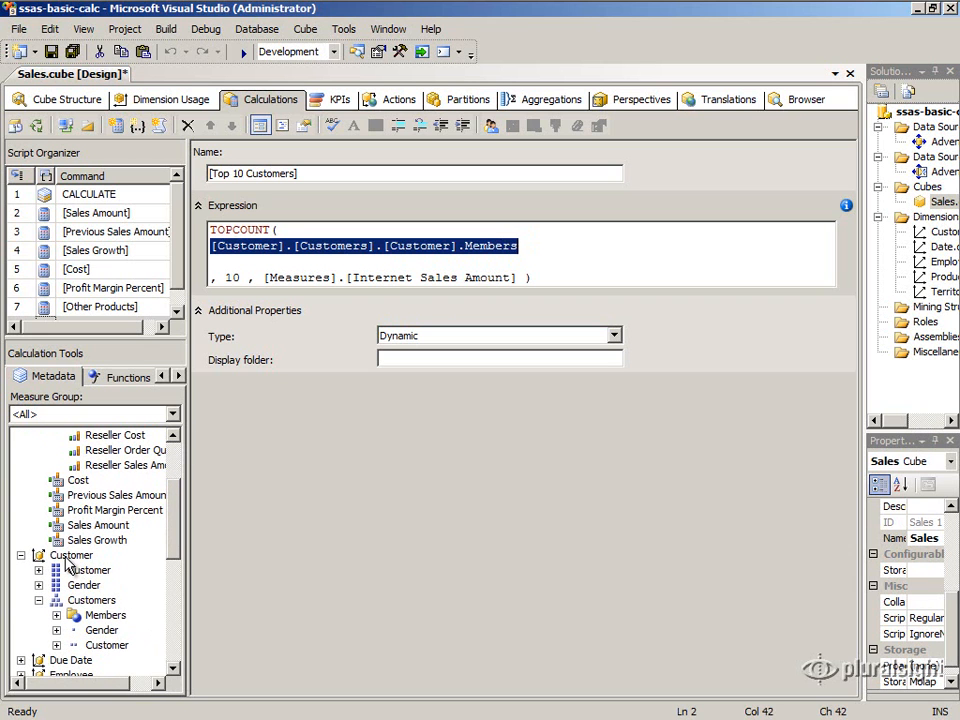
pyautogui.click(68, 558)
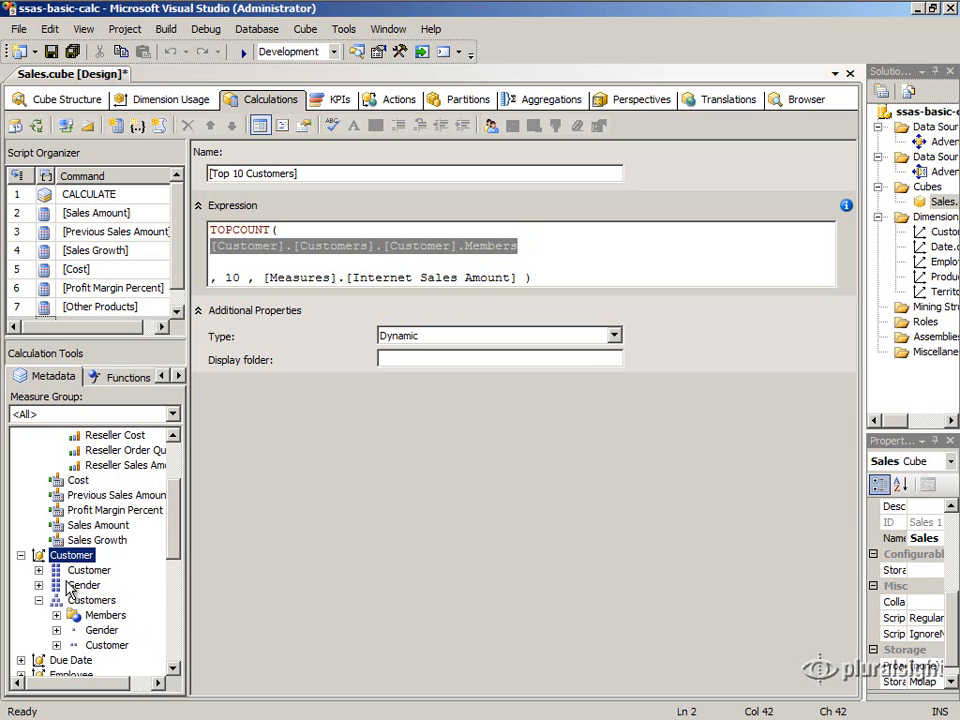
# - Set the display folder of the [Top 10 Customers] named set to Customer Sets
pyautogui.click(418, 357)
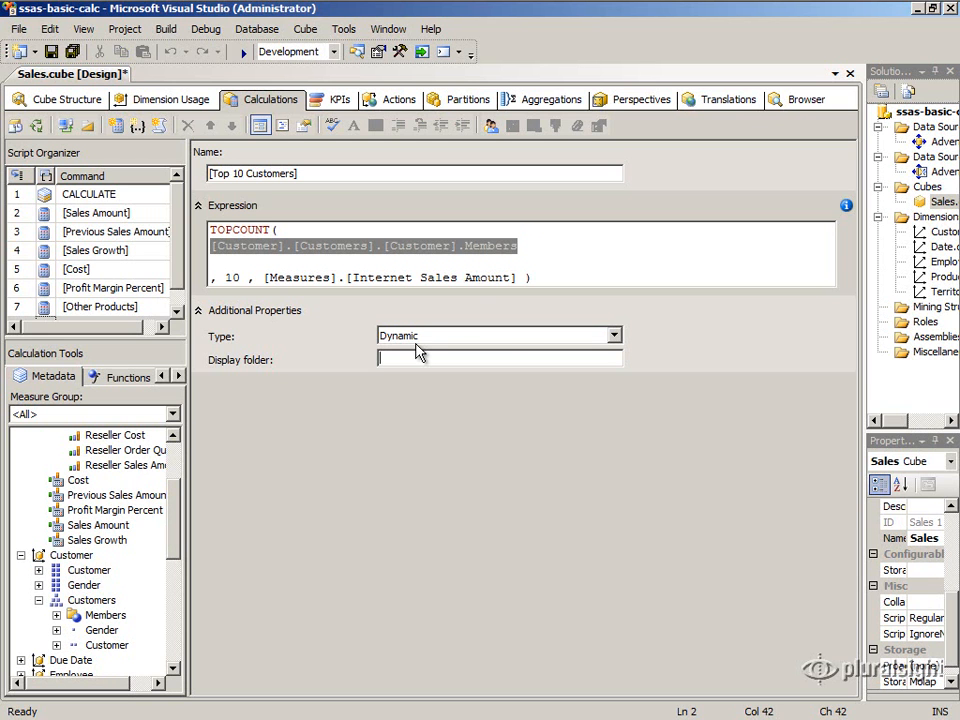
pyautogui.write('C')
pyautogui.write('ustom')
pyautogui.write('er Se')
pyautogui.write('les')
# - Deploy the ssas-basic-calc project to the server with the updated Sales cube
pyautogui.click(896, 116)
pyautogui.rightClick(896, 116)
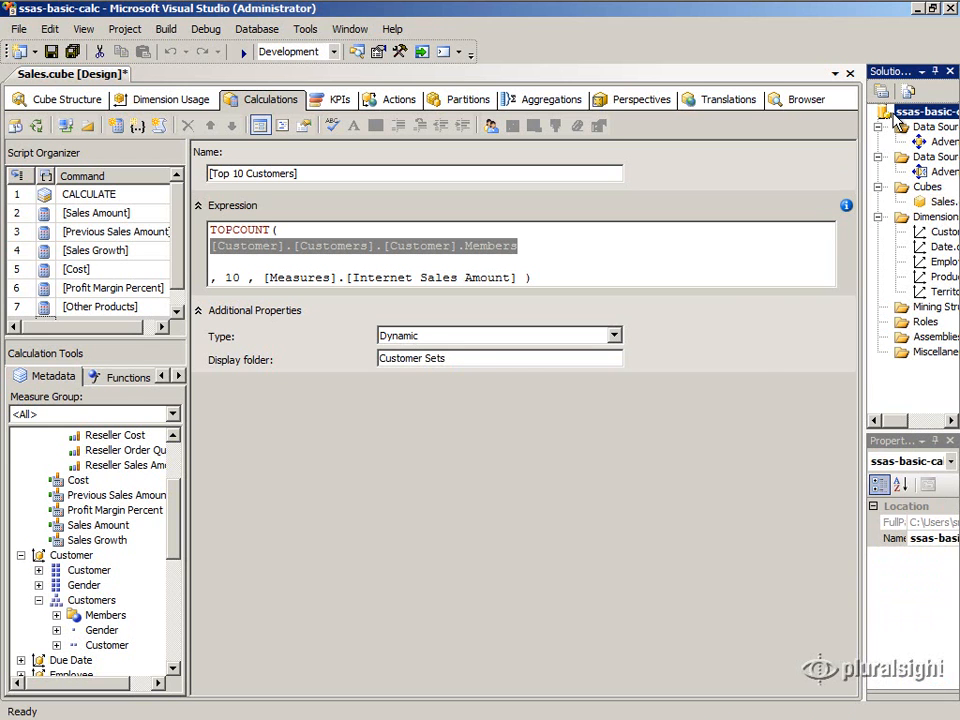
pyautogui.click(894, 263)
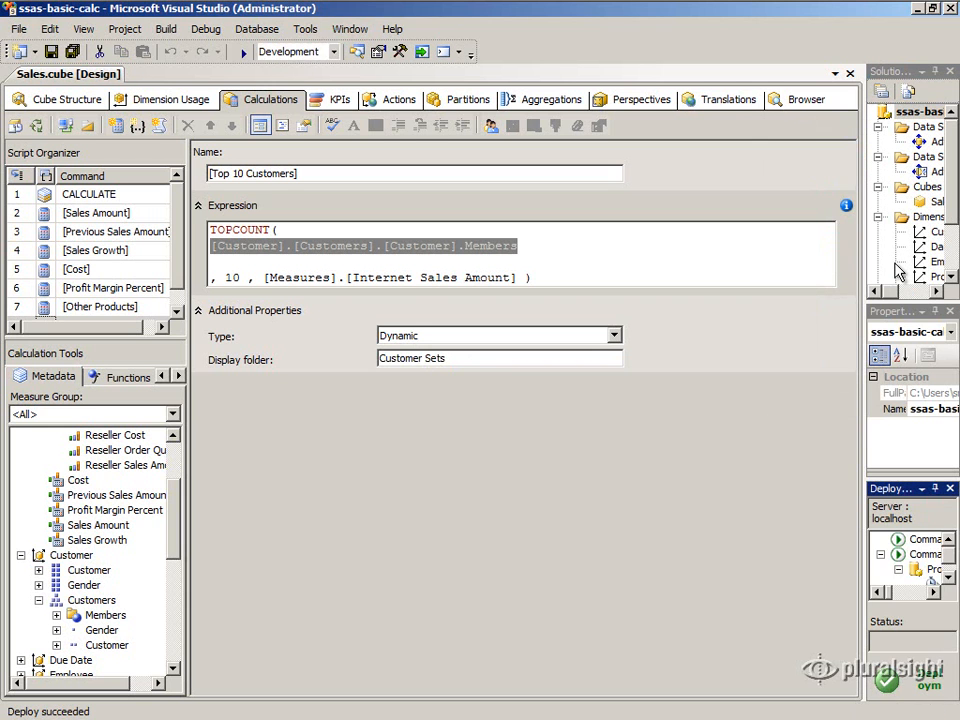
# - Browse the Sales cube with the Customers hierarchy on rows and Internet Sales Amount as the data field
pyautogui.click(805, 99)
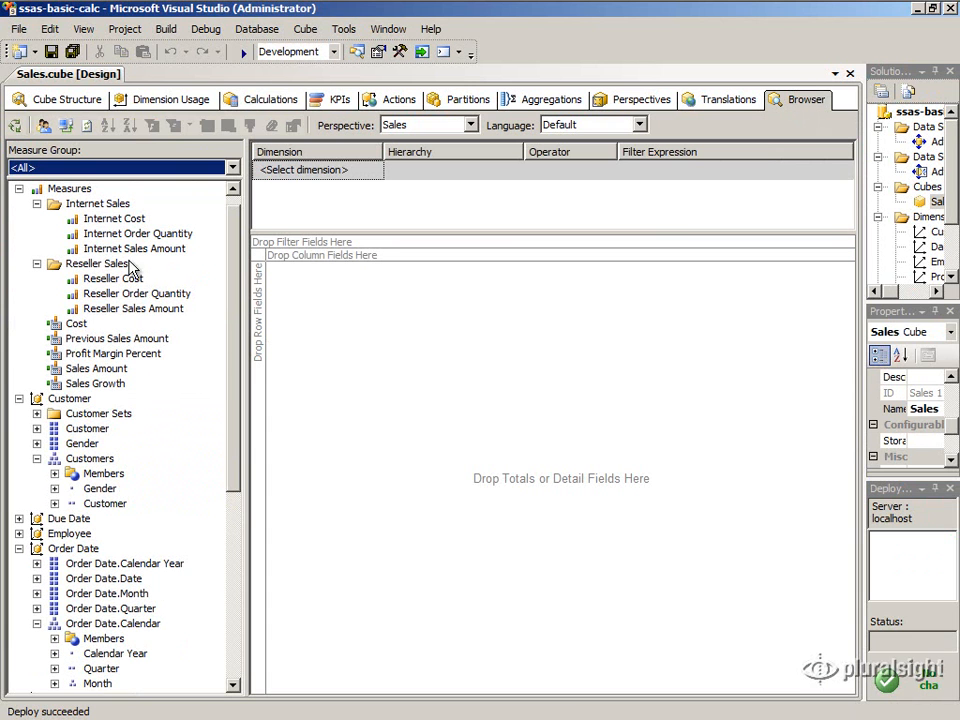
pyautogui.click(62, 127)
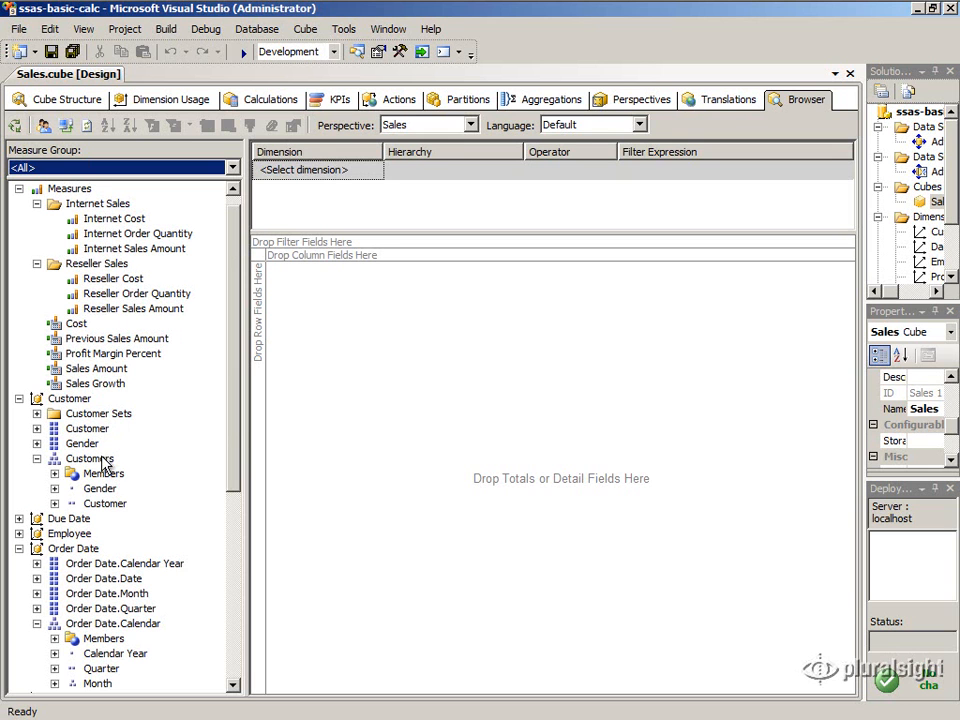
pyautogui.moveTo(103, 465); pyautogui.dragTo(265, 397)
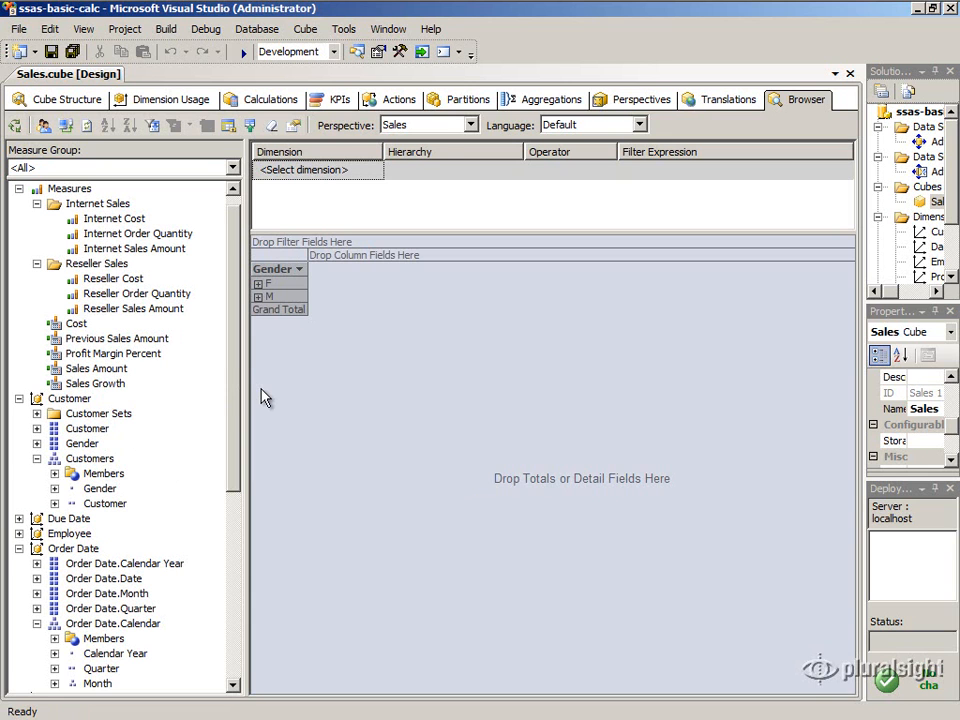
pyautogui.moveTo(157, 253); pyautogui.dragTo(323, 309)
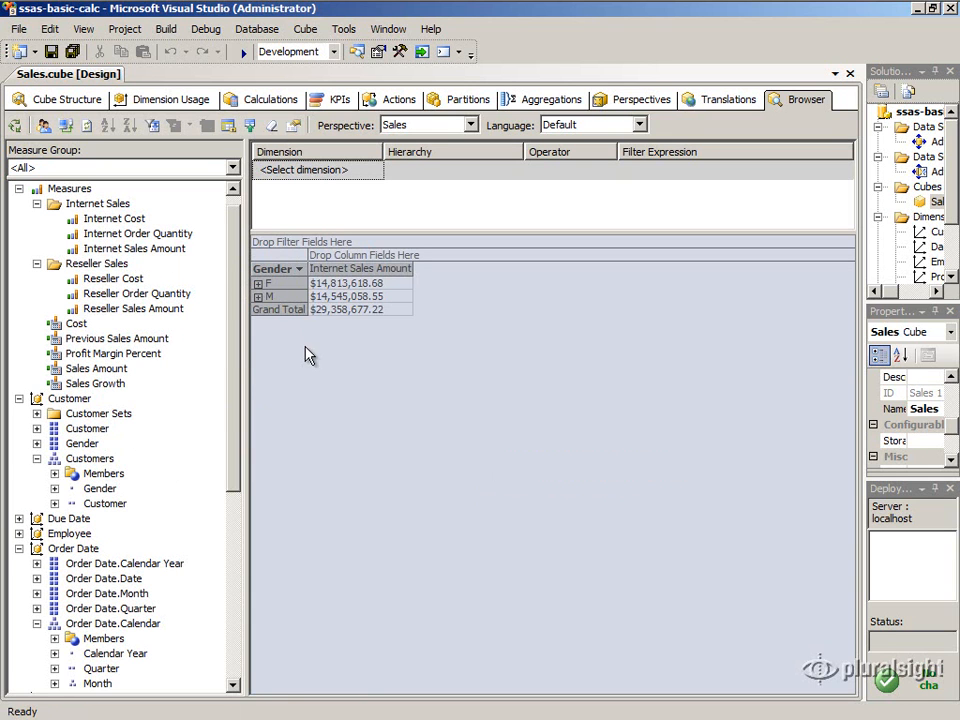
# - Filter the browsed data by the Top 10 Customers set from the Customer Sets folder of the Customer dimension
pyautogui.click(36, 413)
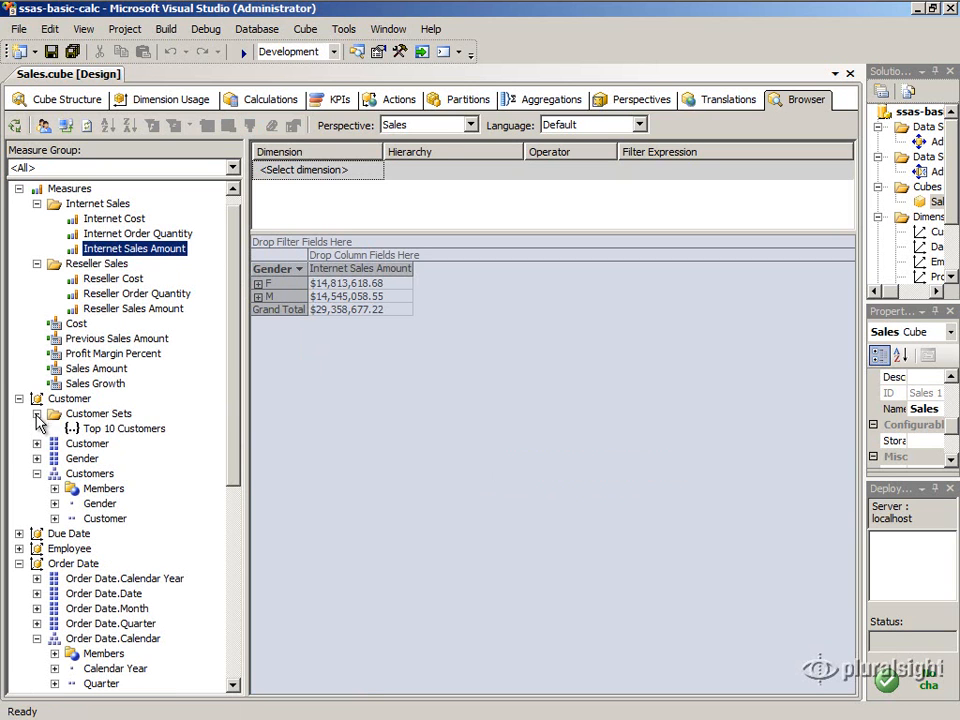
pyautogui.click(113, 428)
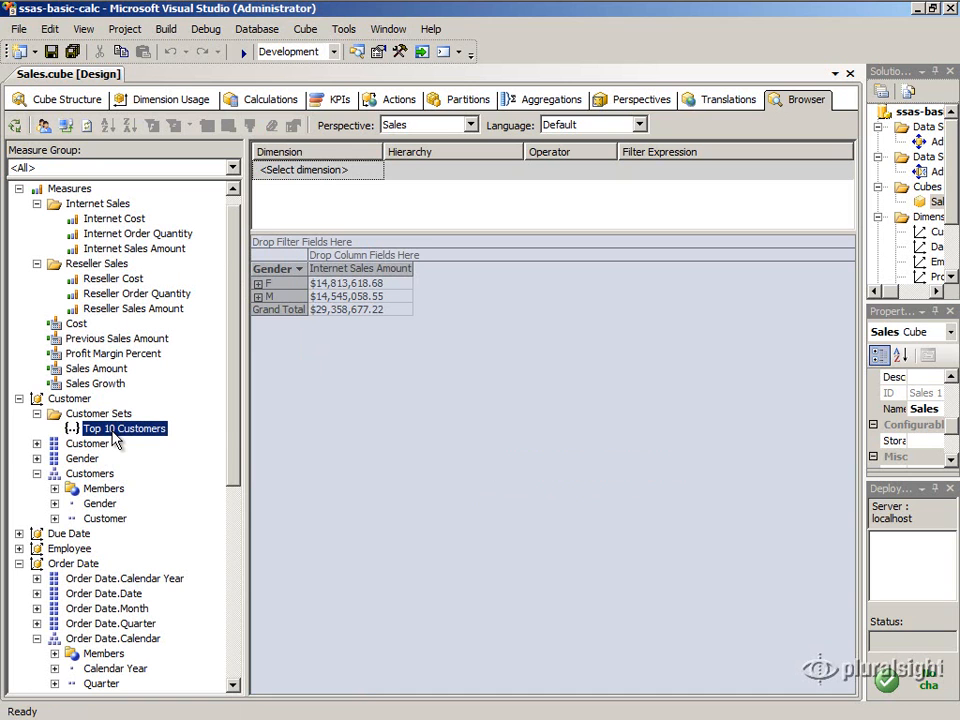
pyautogui.moveTo(113, 437); pyautogui.dragTo(309, 375)
pyautogui.moveTo(309, 375); pyautogui.dragTo(296, 176)
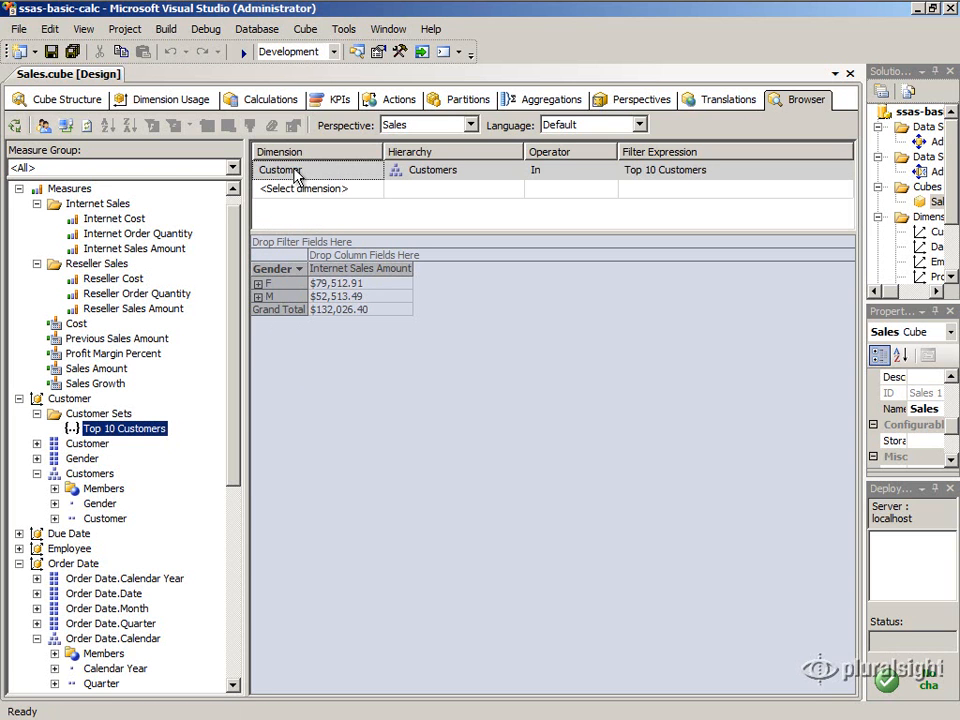
# - Expand the F and M gender rows to list the individual customers in the set
pyautogui.click(373, 376)
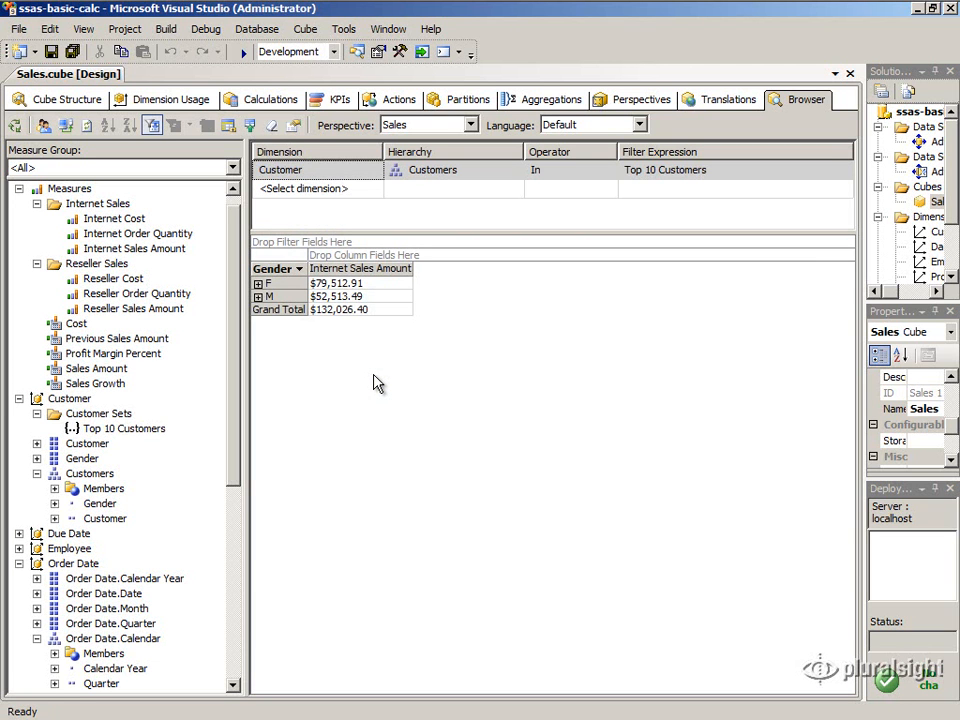
pyautogui.click(335, 296)
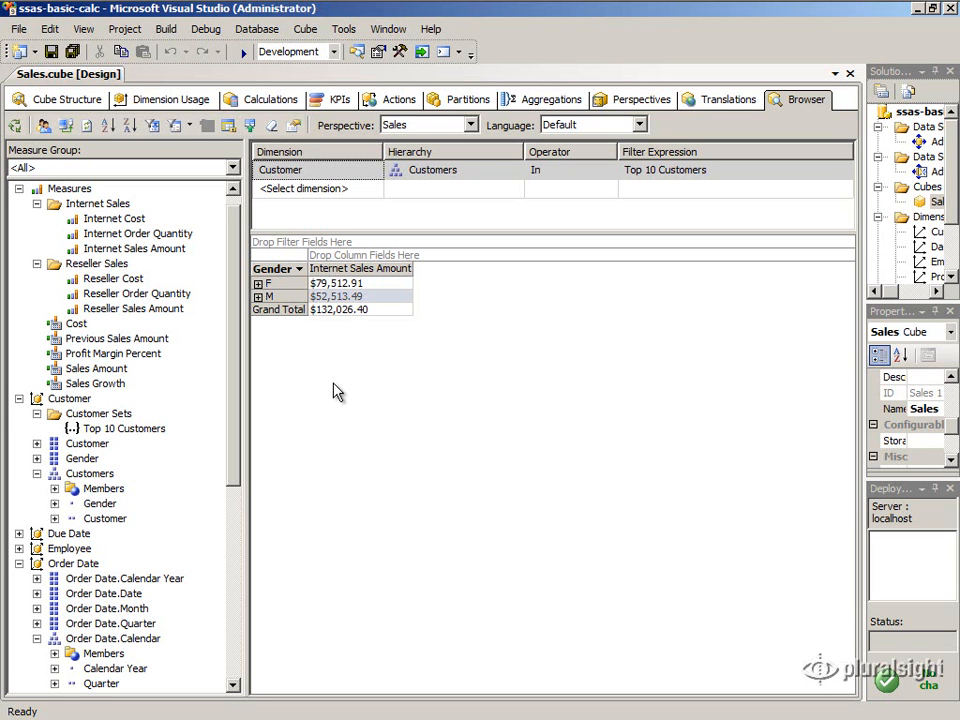
pyautogui.click(257, 284)
pyautogui.click(257, 376)
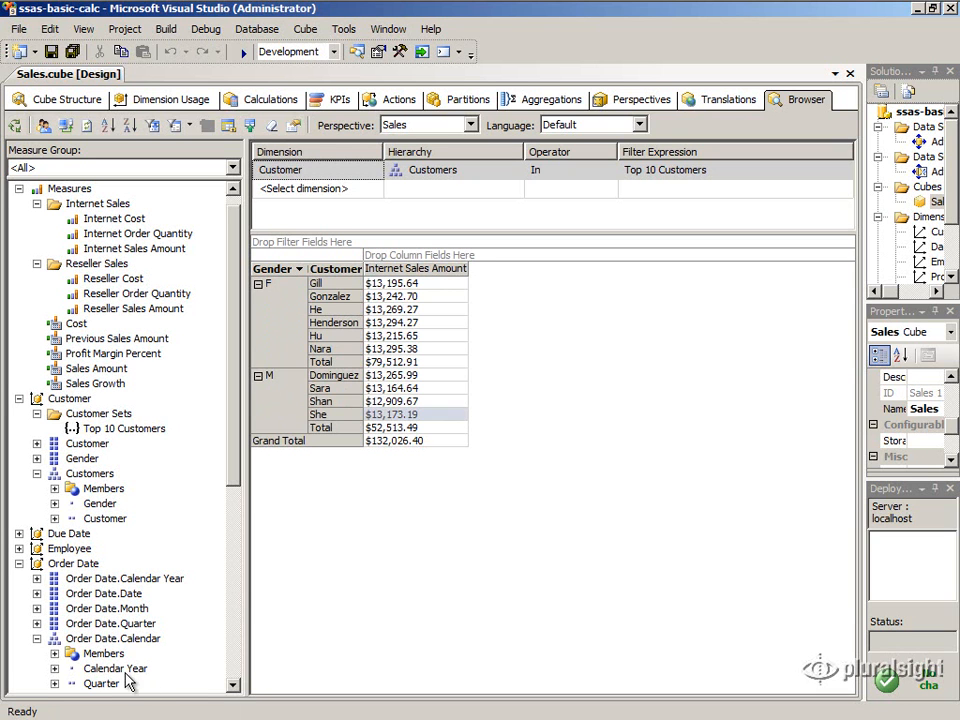
# - Add an Order Date.Calendar filter with the Equal operator and restrict it to the year 2008
pyautogui.moveTo(110, 641); pyautogui.dragTo(320, 212)
pyautogui.click(814, 190)
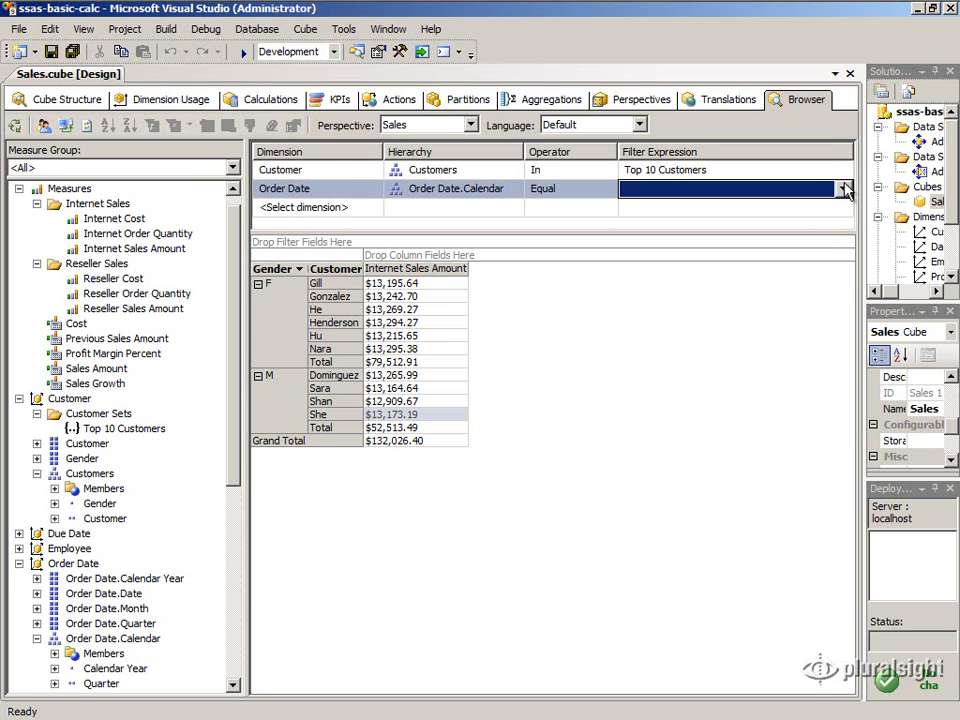
pyautogui.click(844, 188)
pyautogui.click(641, 218)
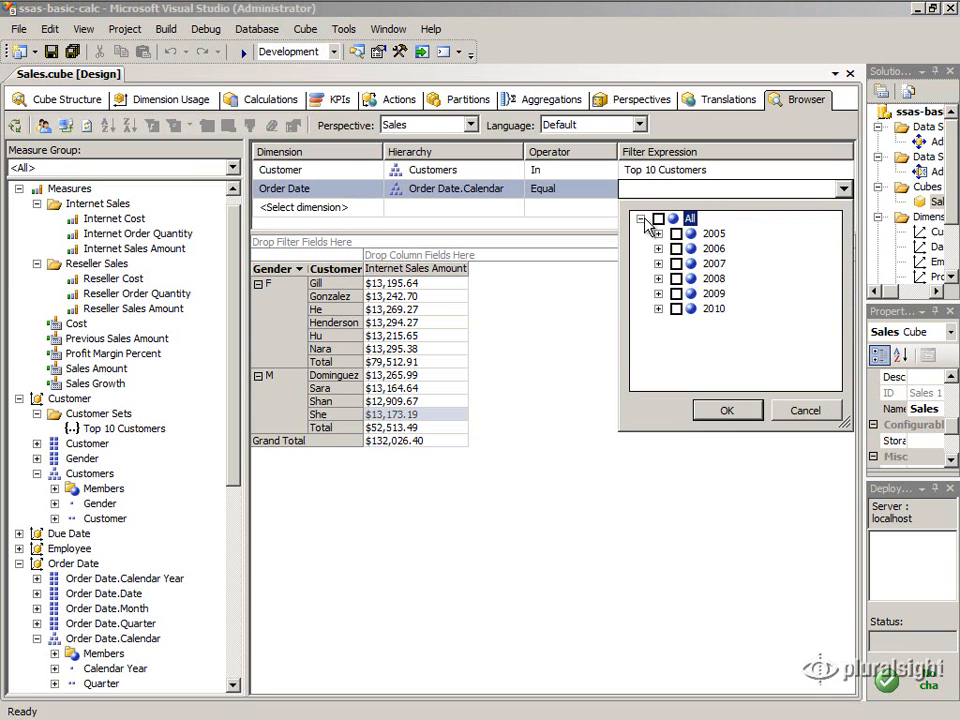
pyautogui.click(676, 279)
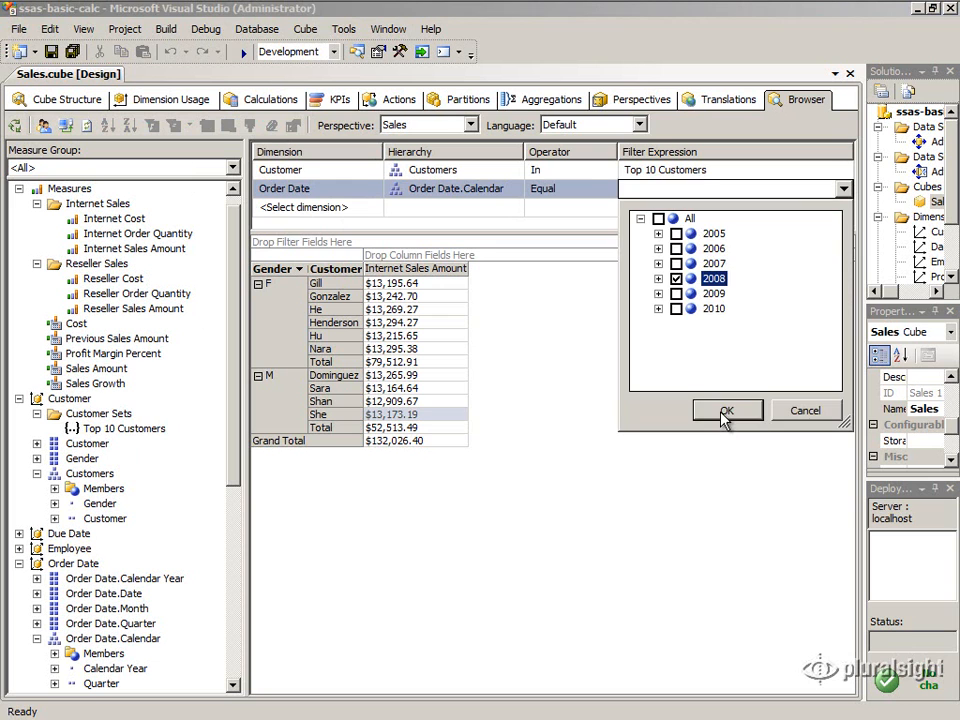
pyautogui.click(724, 416)
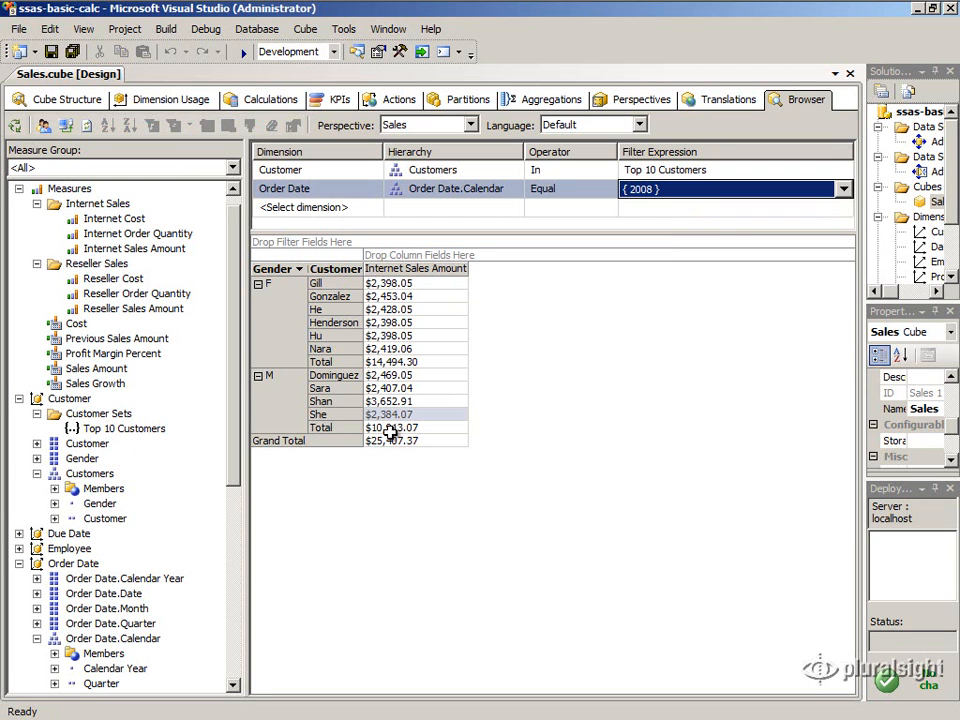
# - Change the Order Date.Calendar filter to include only the year 2005
pyautogui.click(844, 189)
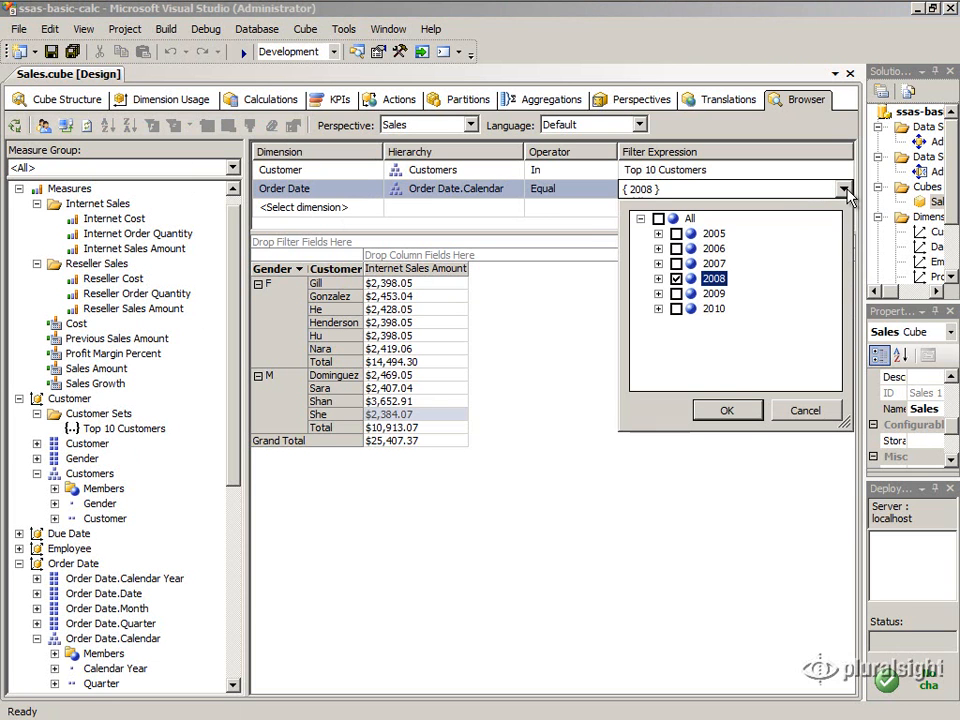
pyautogui.click(676, 279)
pyautogui.click(676, 233)
pyautogui.click(727, 410)
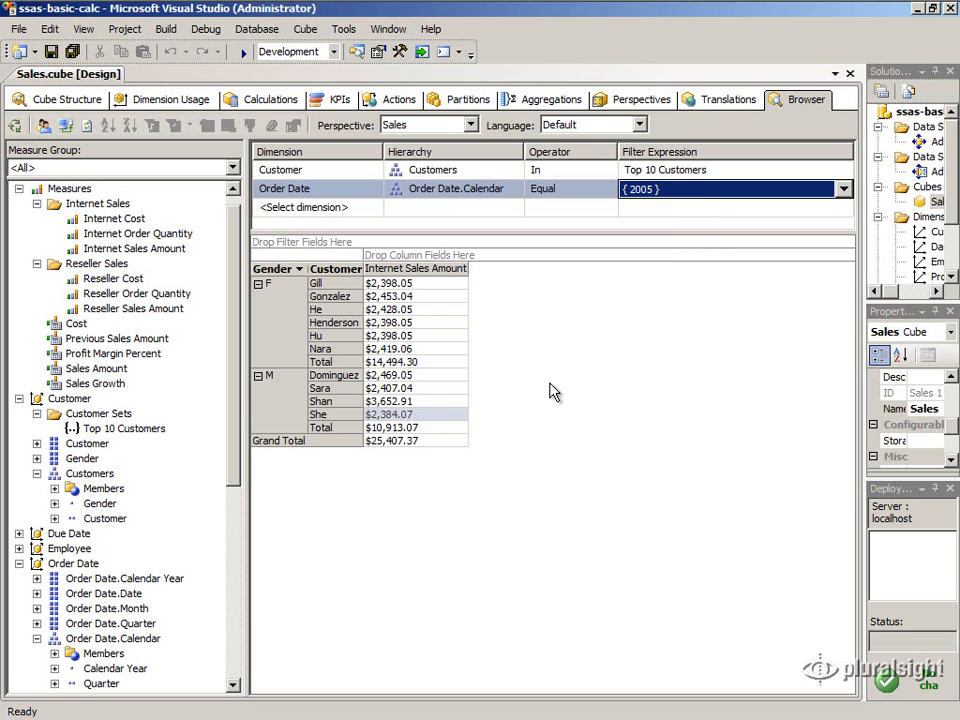